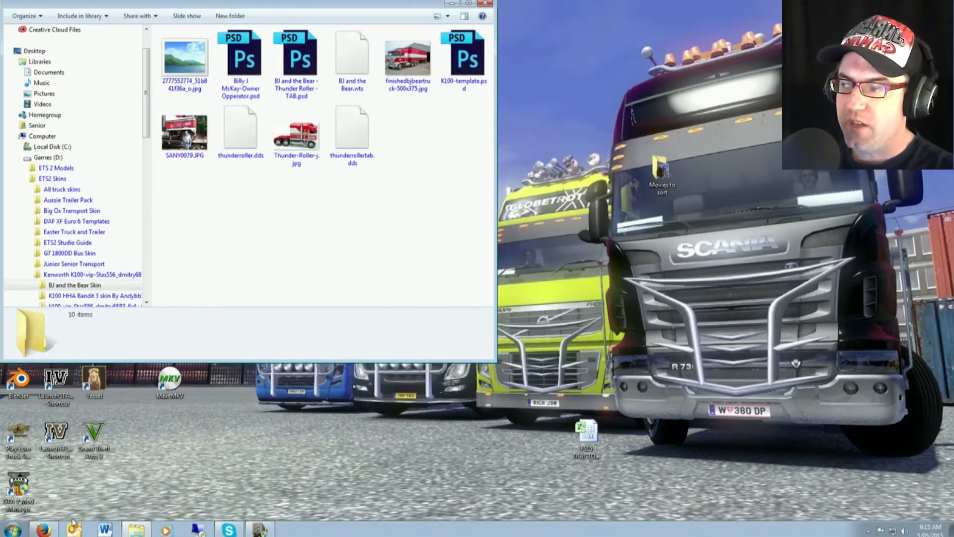
Switch to Firefox and view the GIMP, gimp-dds plugin and NVIDIA Texture Tools download pages.
left_click(43, 529)
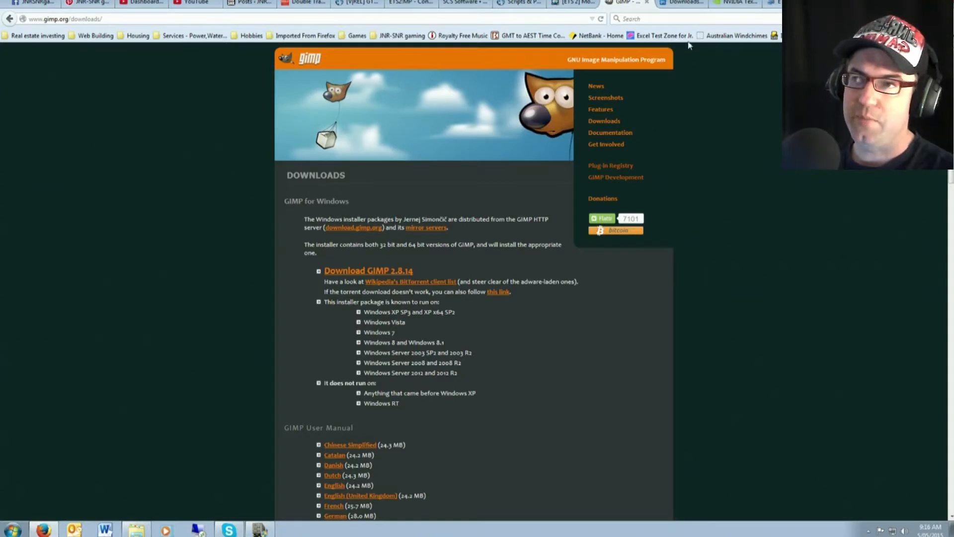
left_click(686, 4)
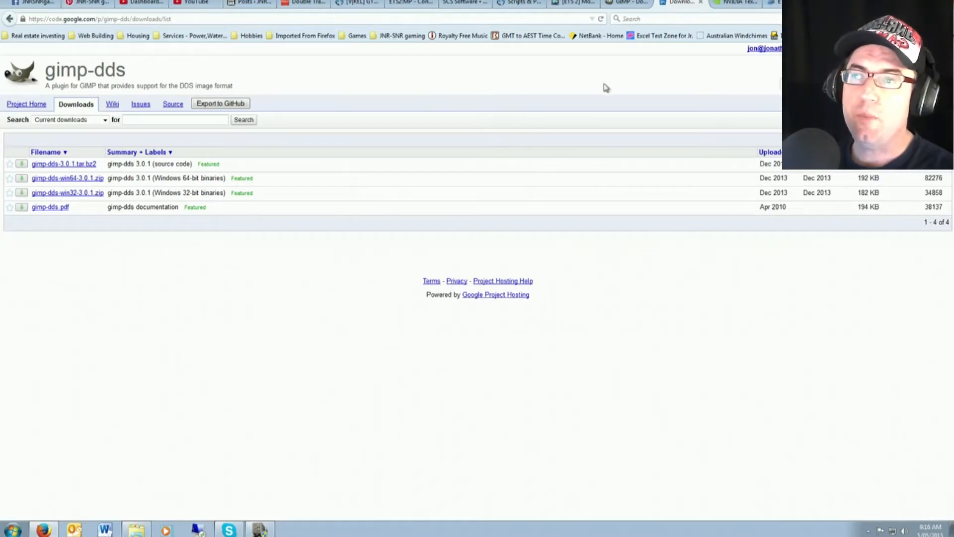
left_click(731, 4)
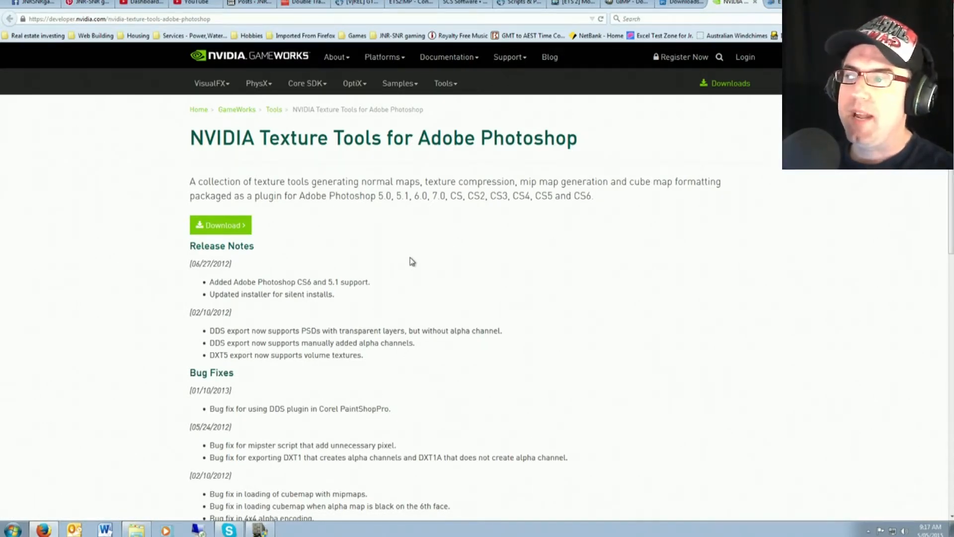
Open the NVIDIA Download Center entry for Texture Tools for Adobe Photoshop and locate its Windows 64-bit download.
left_click(233, 230)
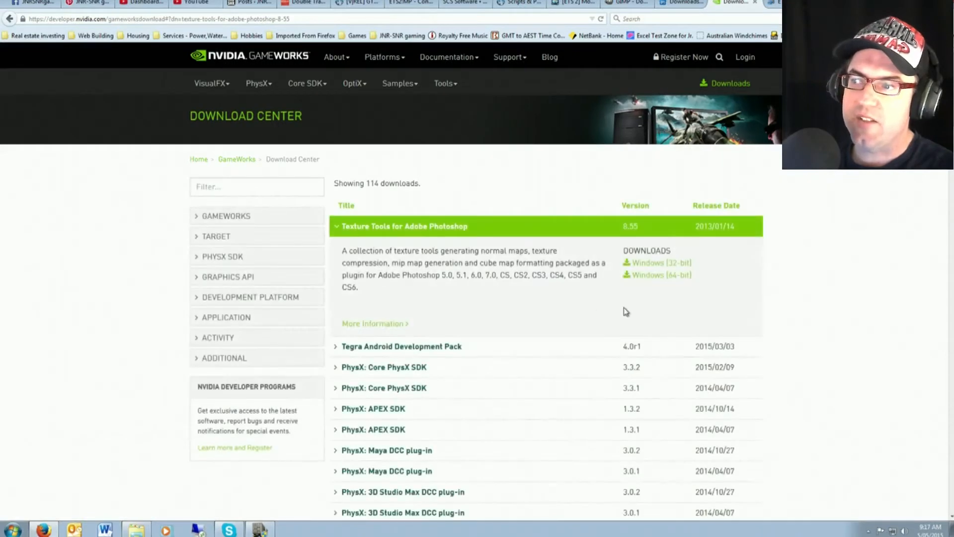
scroll(624, 307, "down", 3)
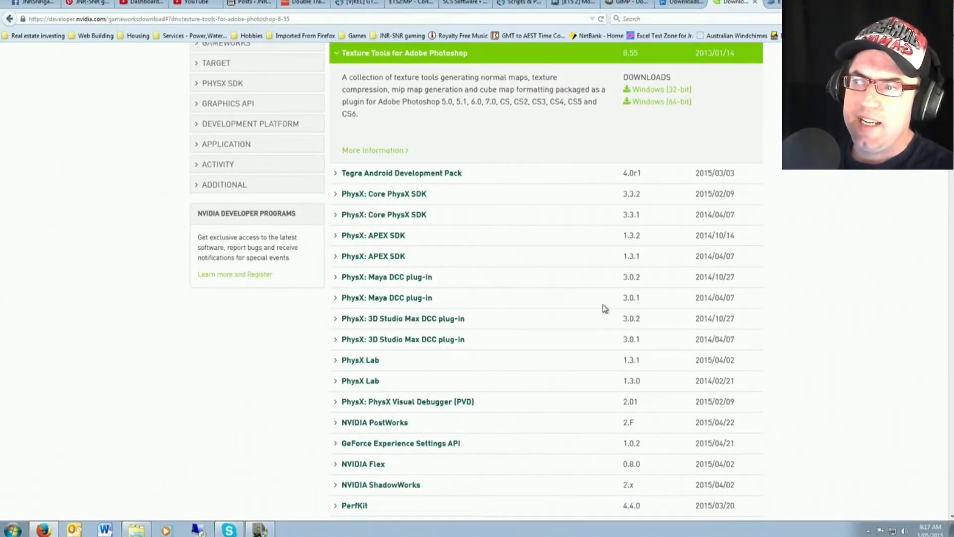
scroll(600, 308, "up", 2)
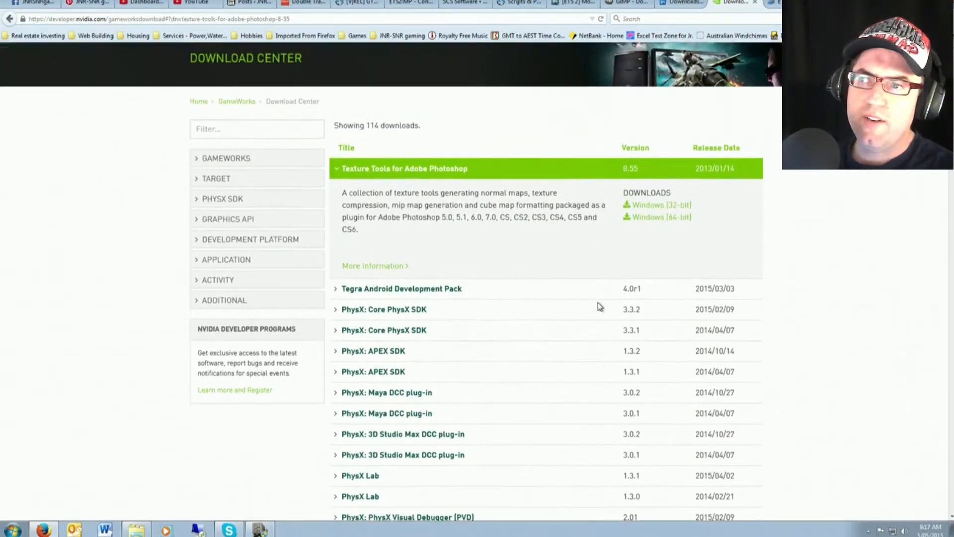
left_click(675, 219)
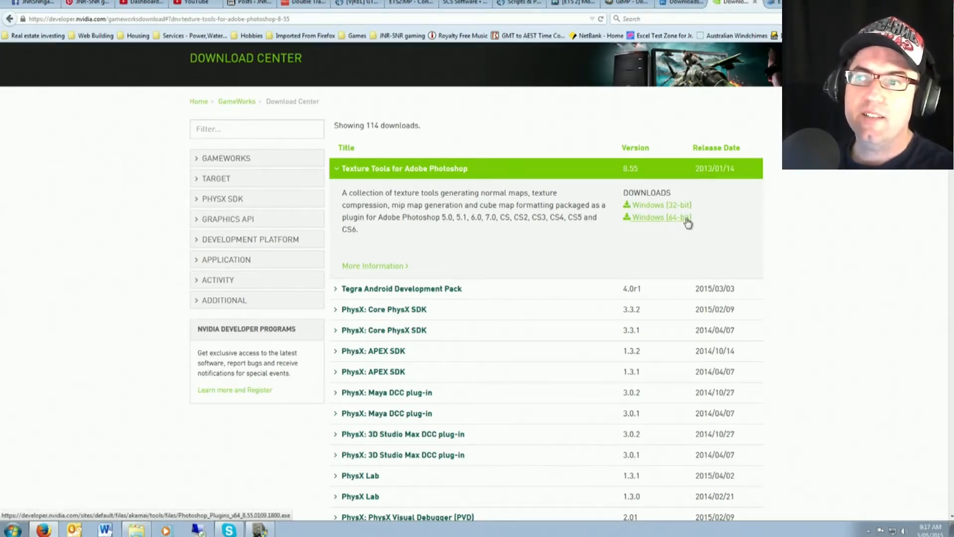
Check the computer's system type in the Windows system properties and close the window.
left_click(15, 530)
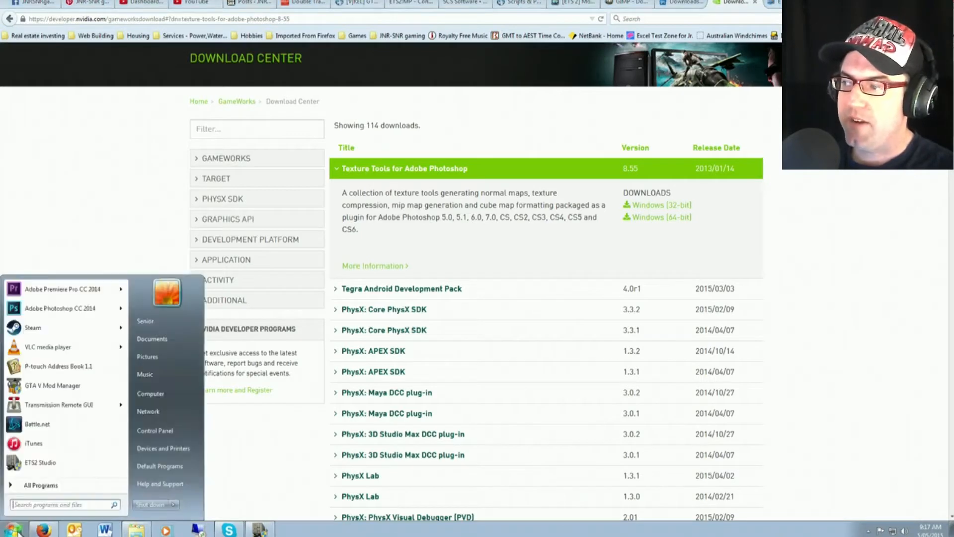
right_click(154, 397)
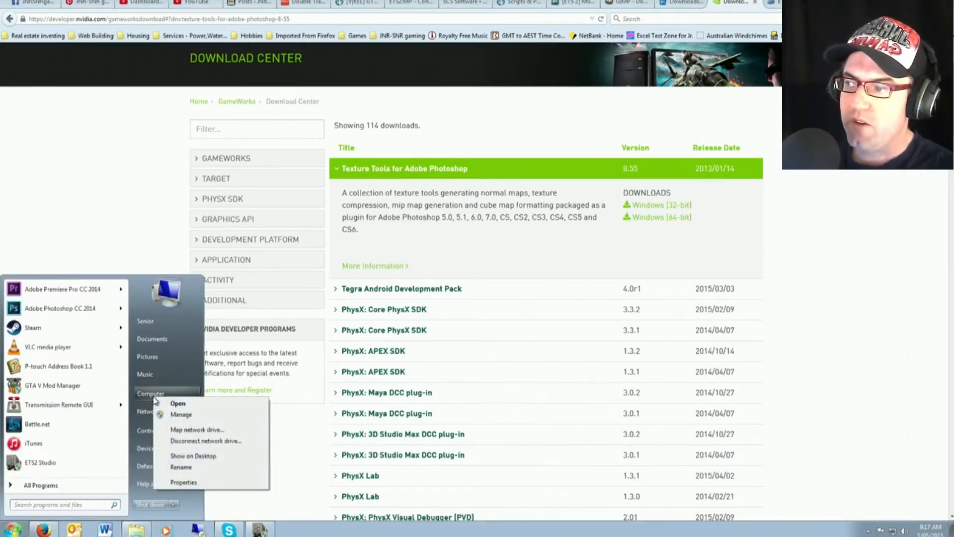
left_click(183, 483)
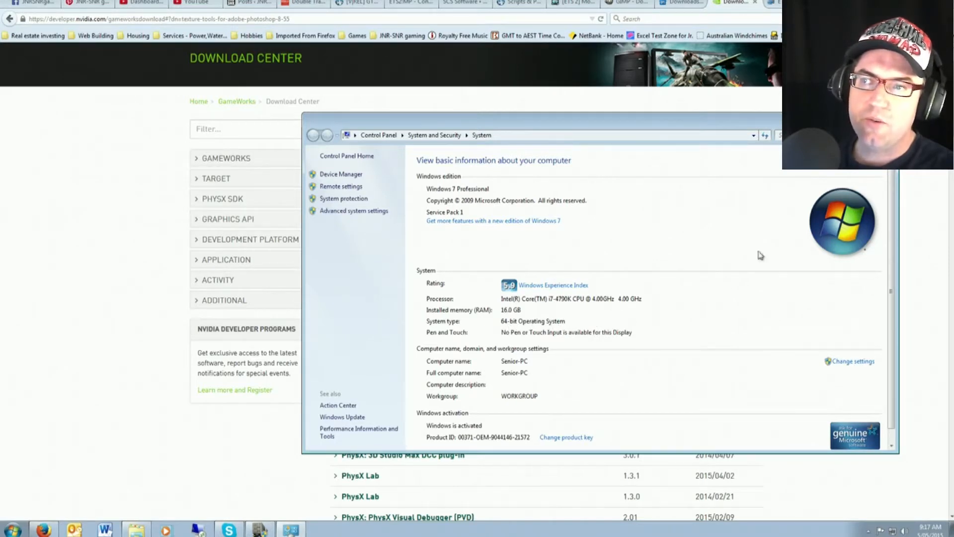
left_click(885, 118)
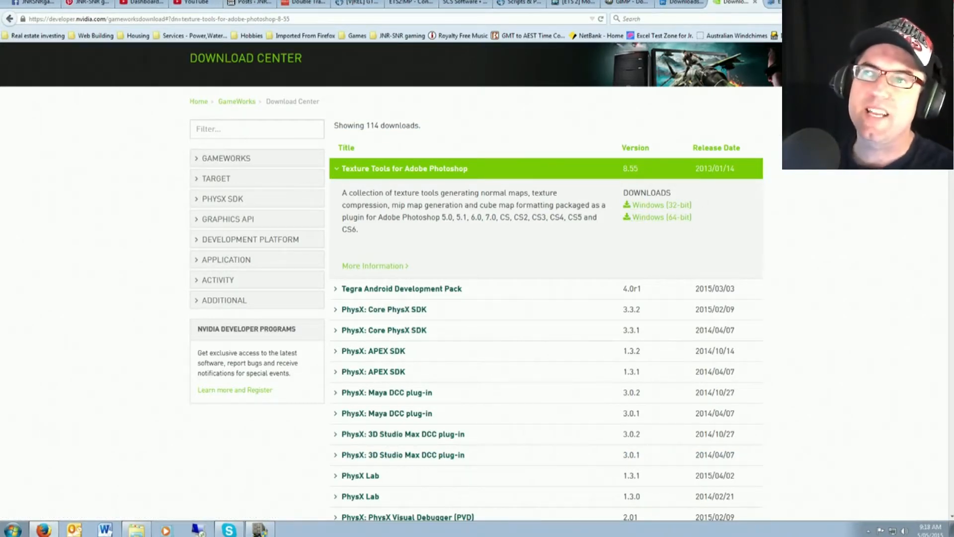
Review the open Notepad++, GIMP, gimp-dds, NVIDIA Texture Tools and ETS2 Studio download pages.
left_click(775, 3)
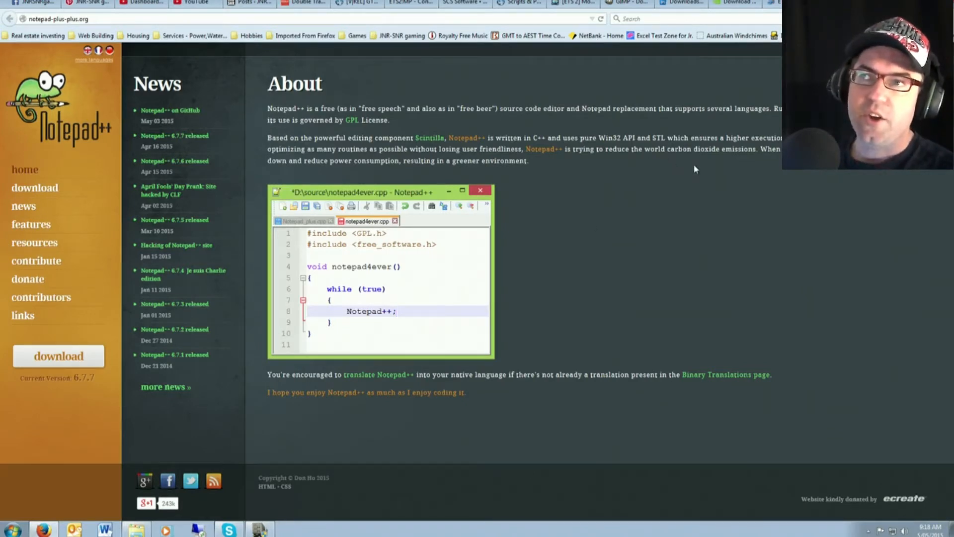
left_click(641, 8)
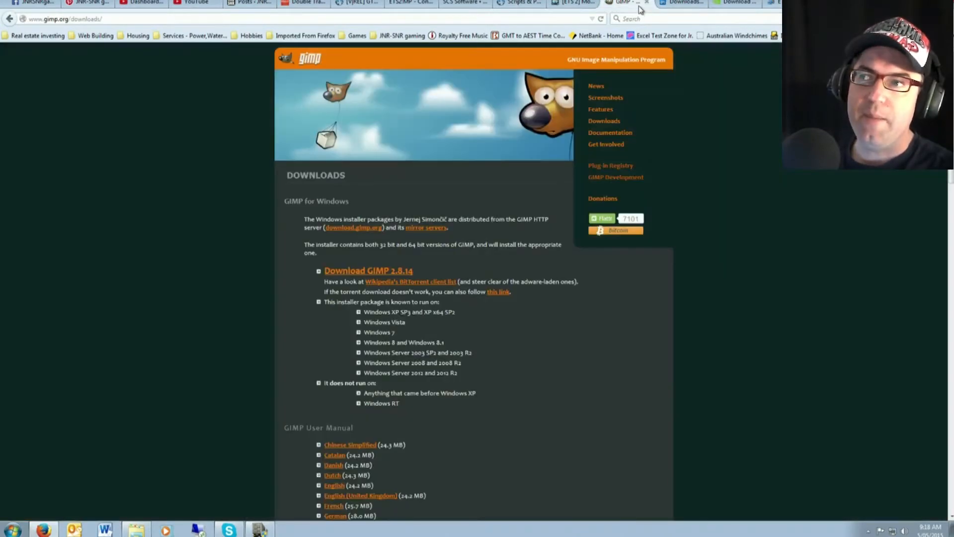
left_click(683, 9)
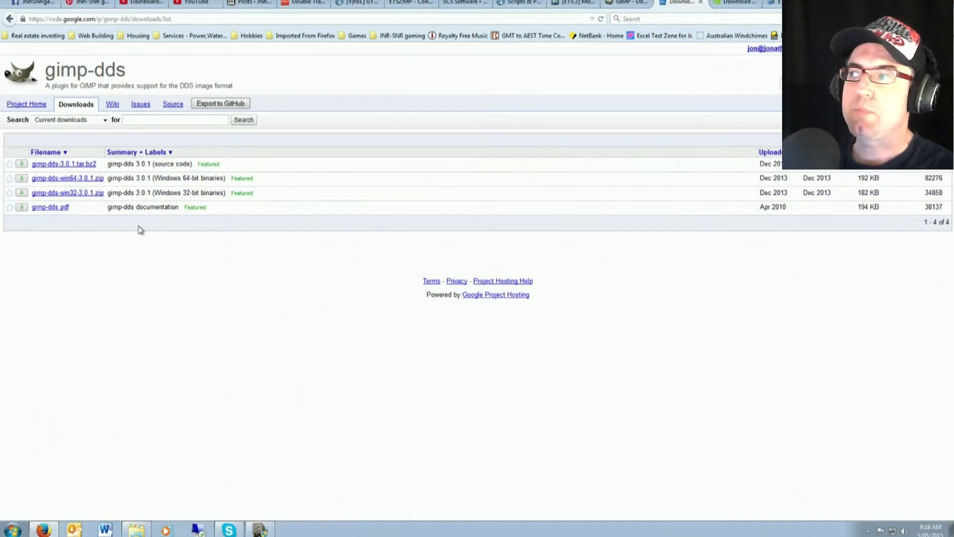
left_click(747, 6)
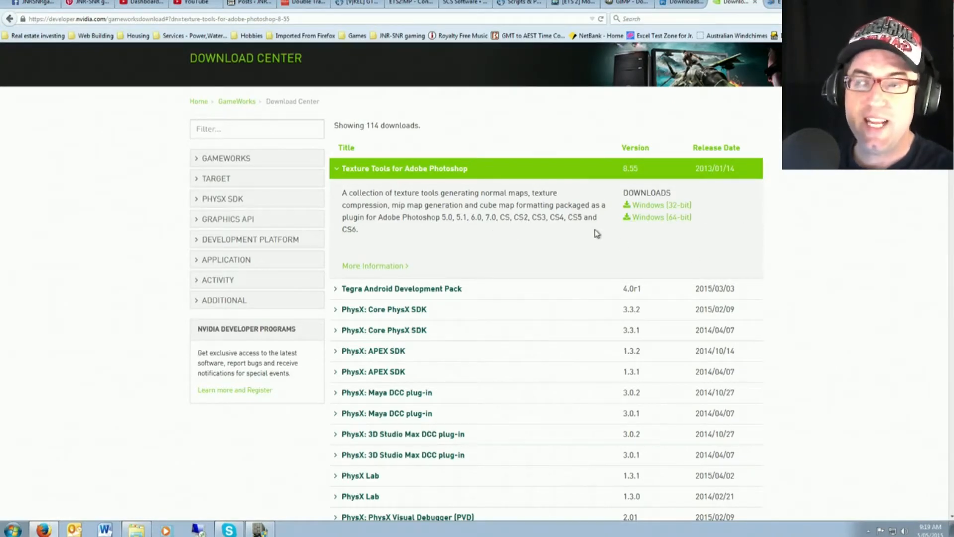
left_click(787, 3)
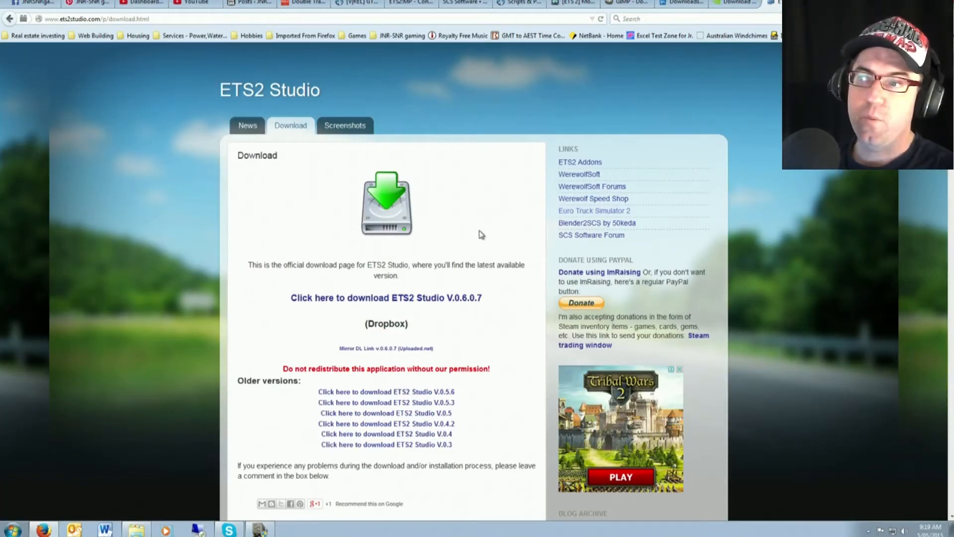
left_click(839, 3)
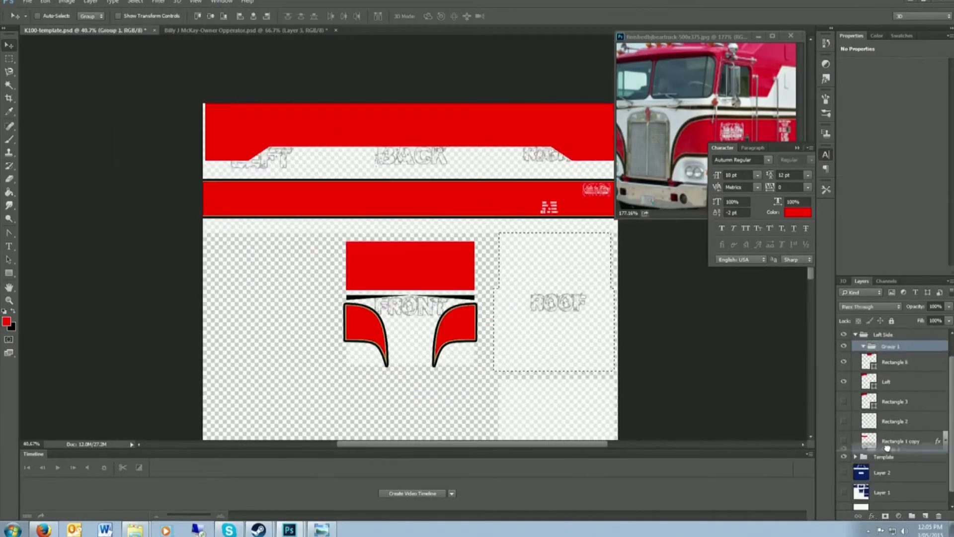
In Photoshop, show the white background and hide the template guide lettering in the K100 truck skin.
left_click(843, 371)
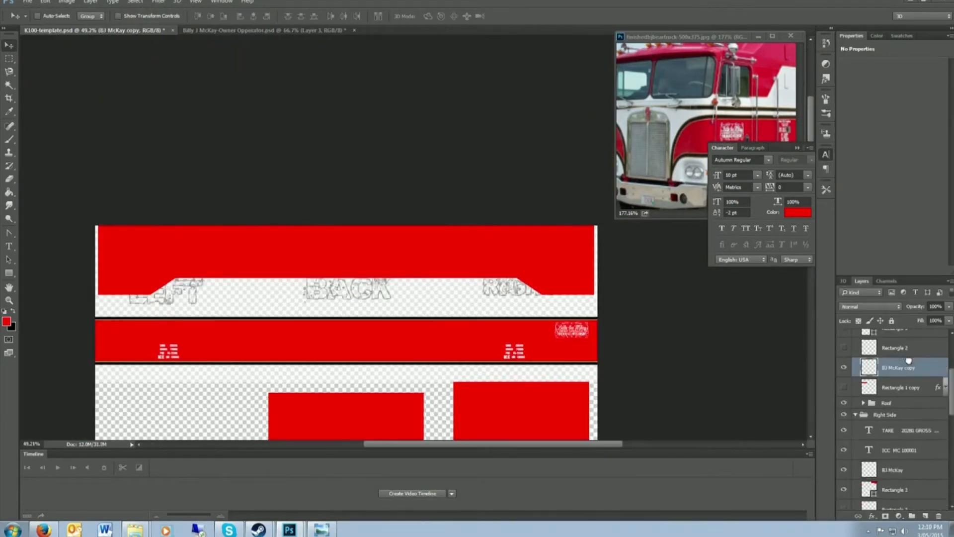
left_click(844, 424)
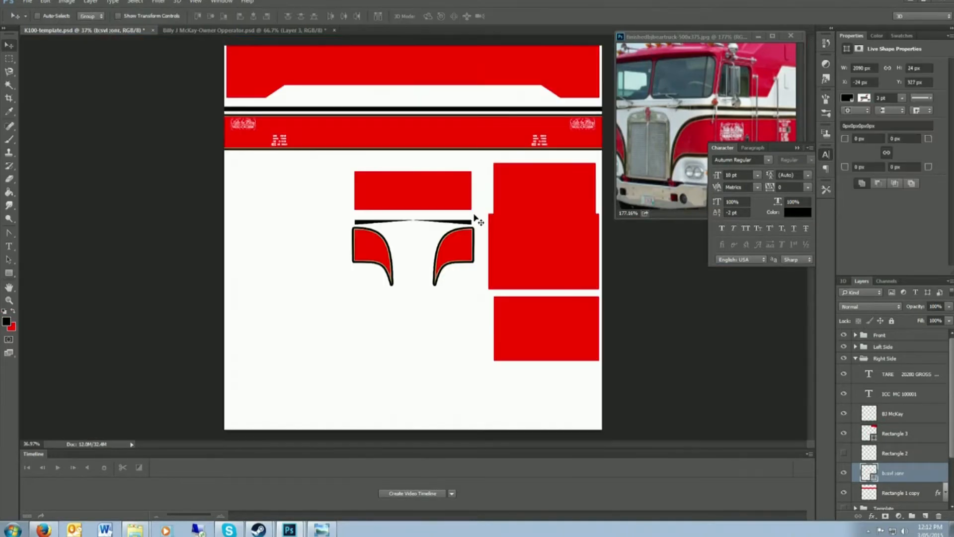
left_click(27, 1)
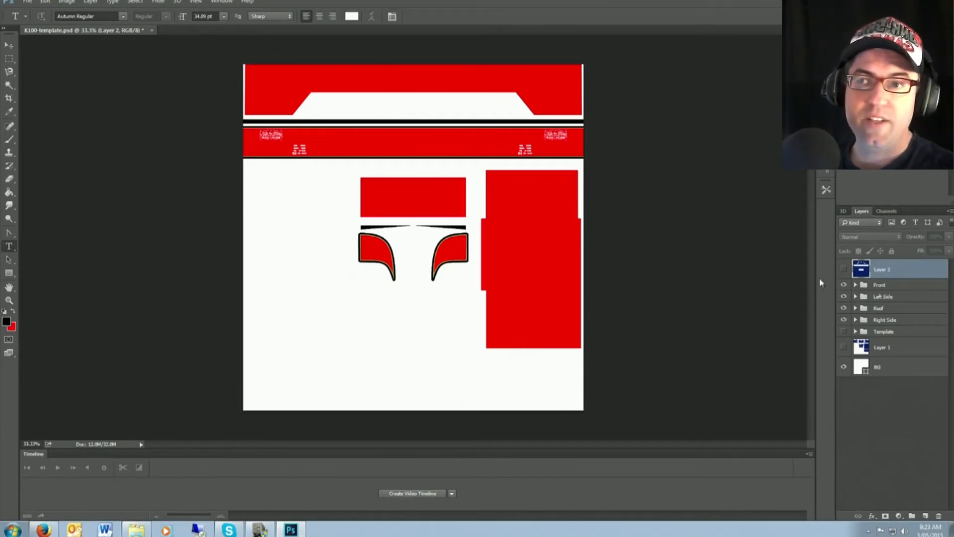
Show Layer 2 to compare its blue truck skin with the red design, and hide it again.
left_click(843, 269)
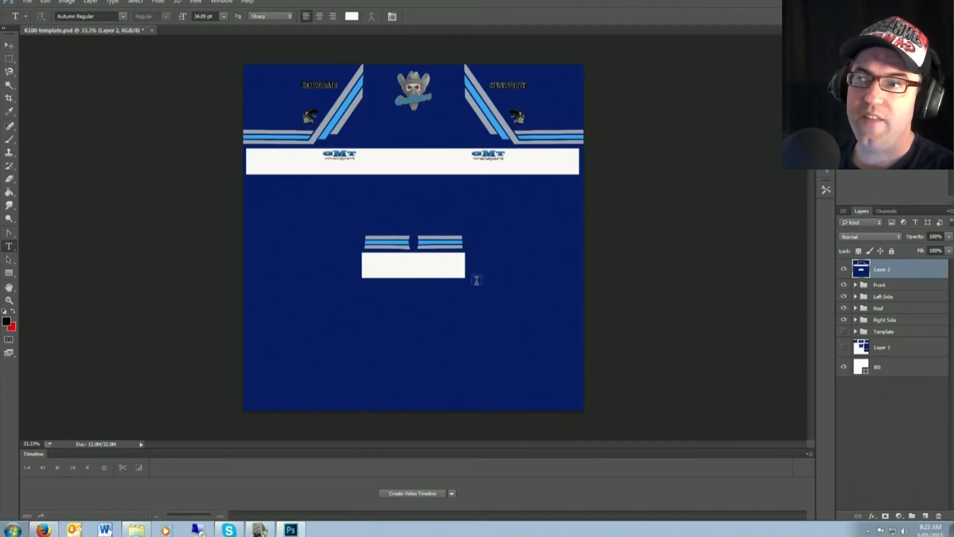
left_click(843, 270)
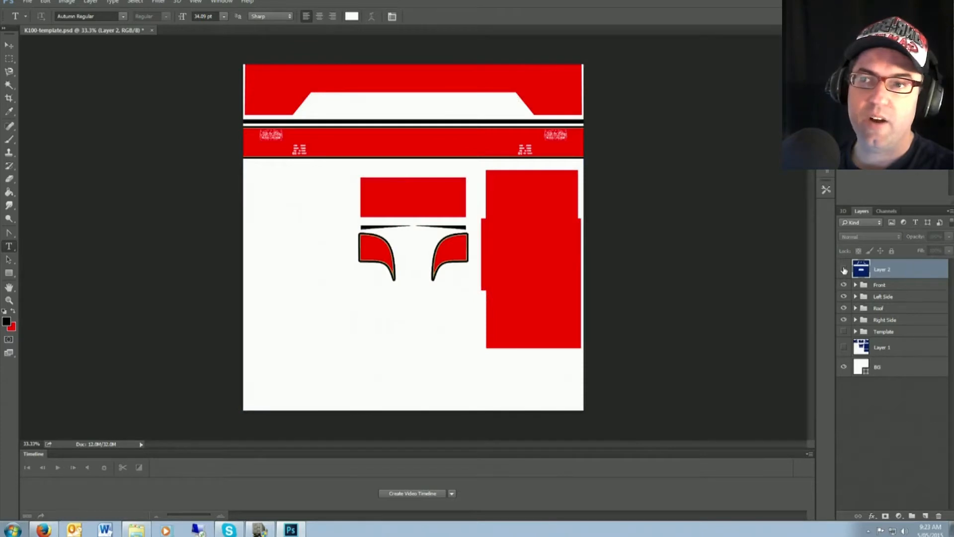
Move the Template group above the Front group to check the design against its labels, and leave it hidden.
left_click(844, 332)
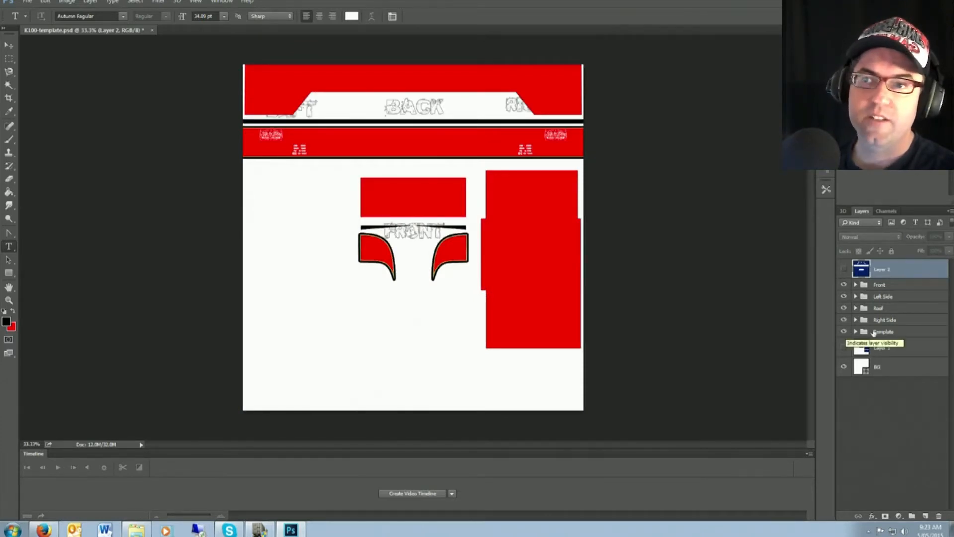
left_click_drag(901, 332, 903, 277)
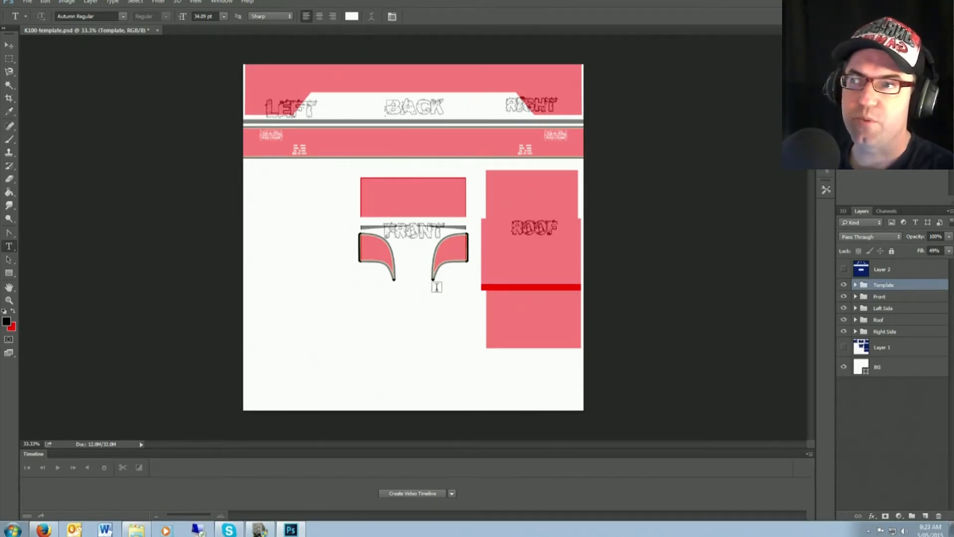
left_click(844, 285)
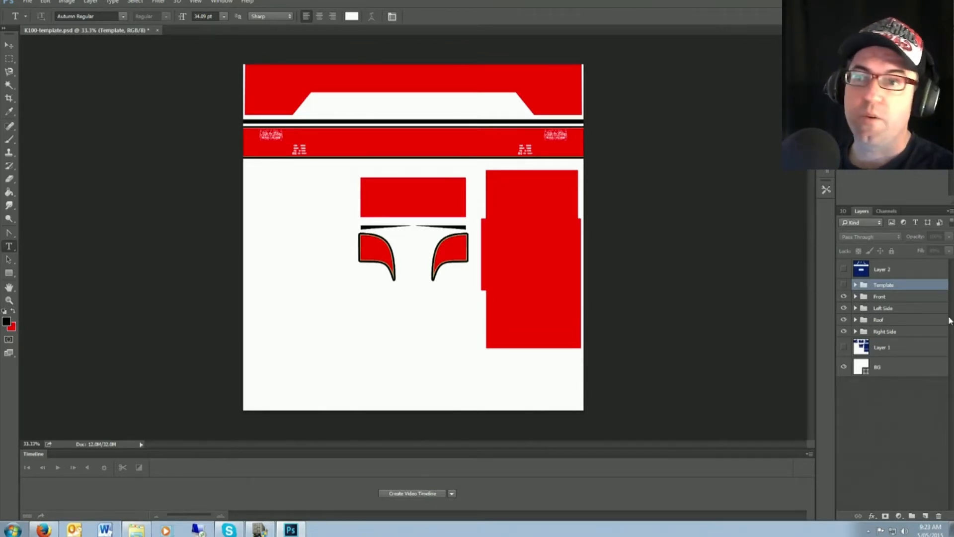
left_click(844, 285)
left_click(844, 285)
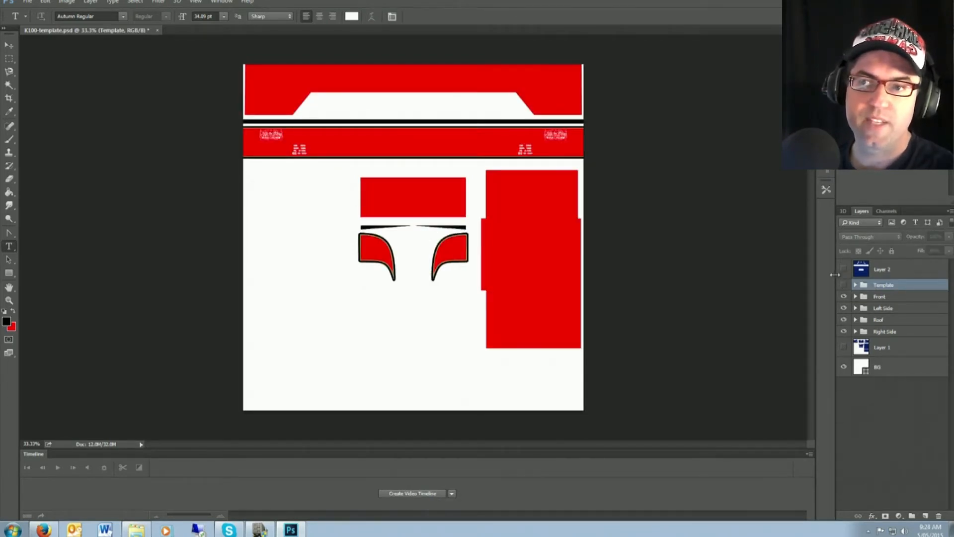
Save a copy in D3D/DDS format as thunderroller.dds in the BJ and the Bear Skin folder, replacing the existing file.
left_click(28, 2)
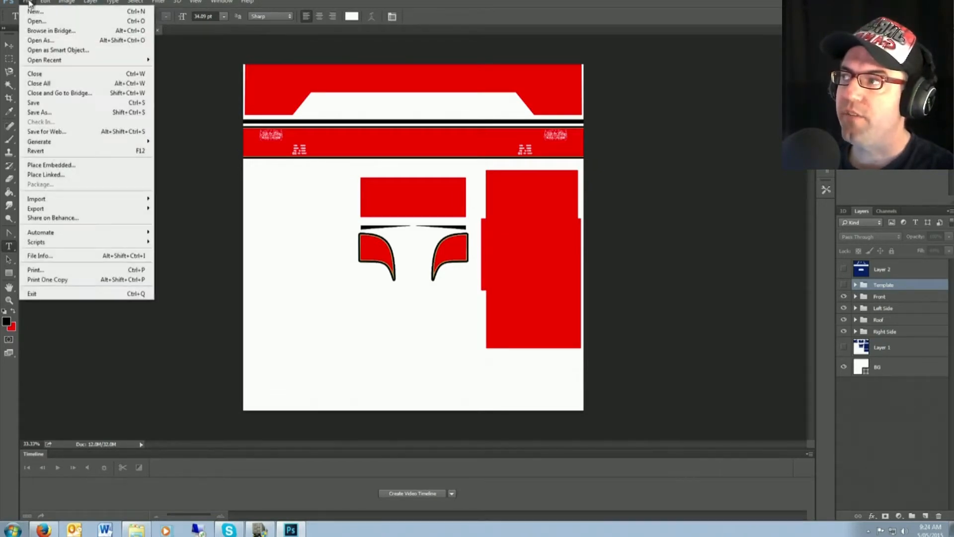
left_click(44, 113)
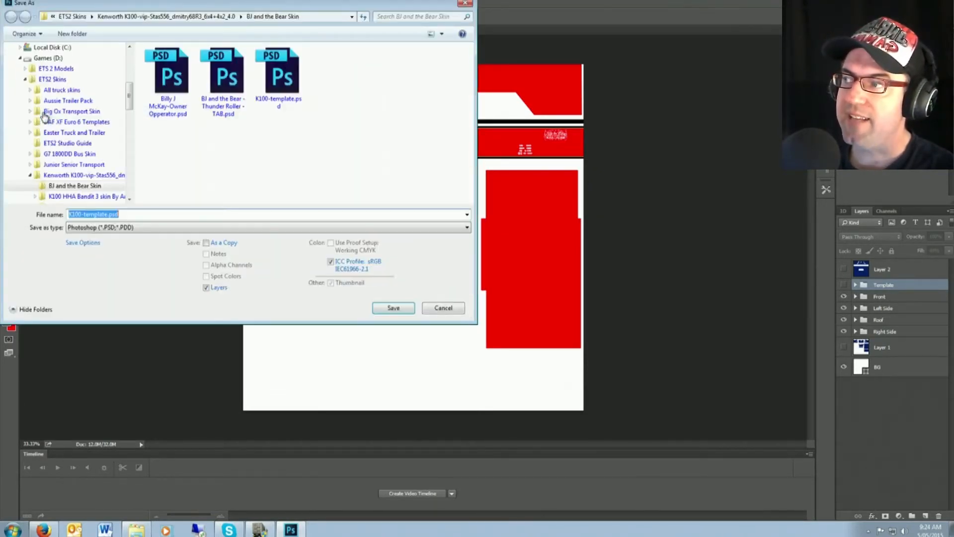
left_click(168, 229)
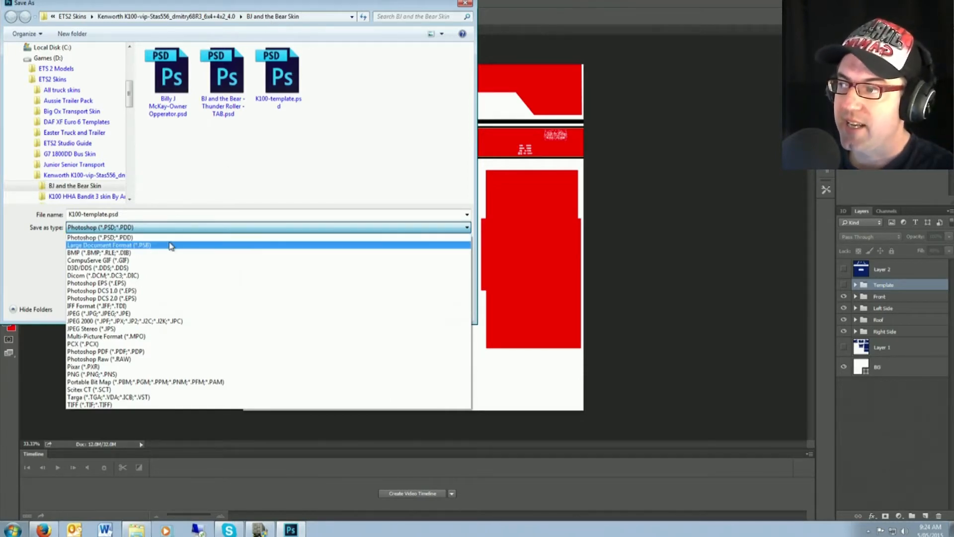
left_click(136, 269)
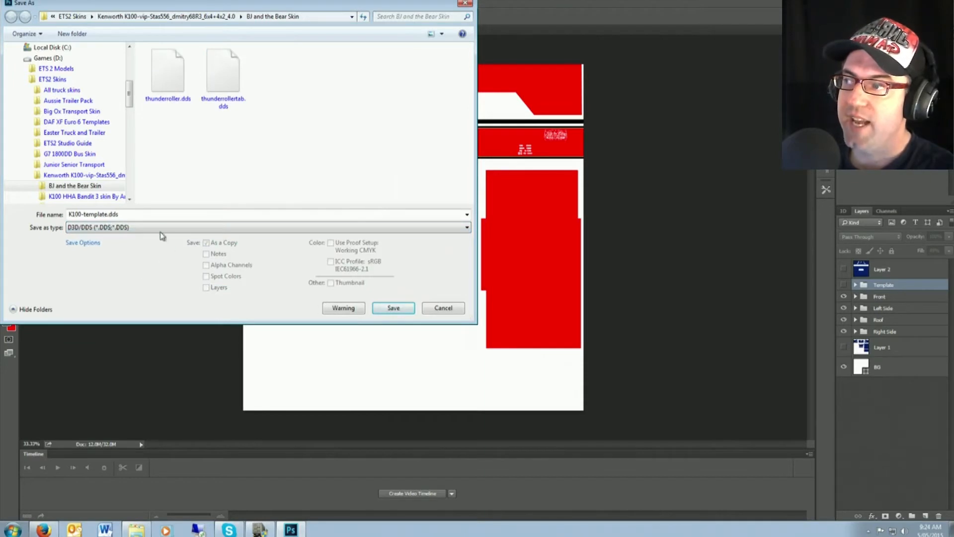
left_click(178, 86)
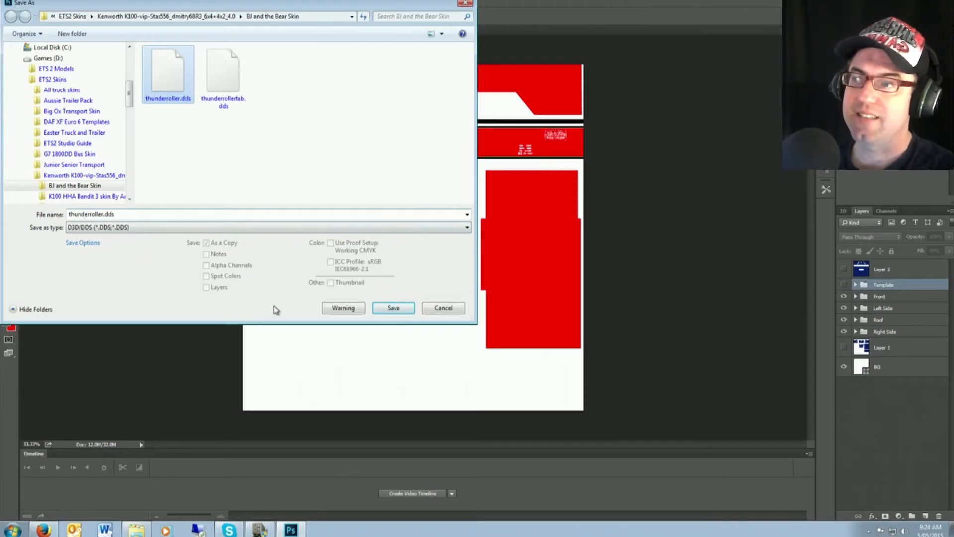
left_click(407, 310)
left_click(498, 263)
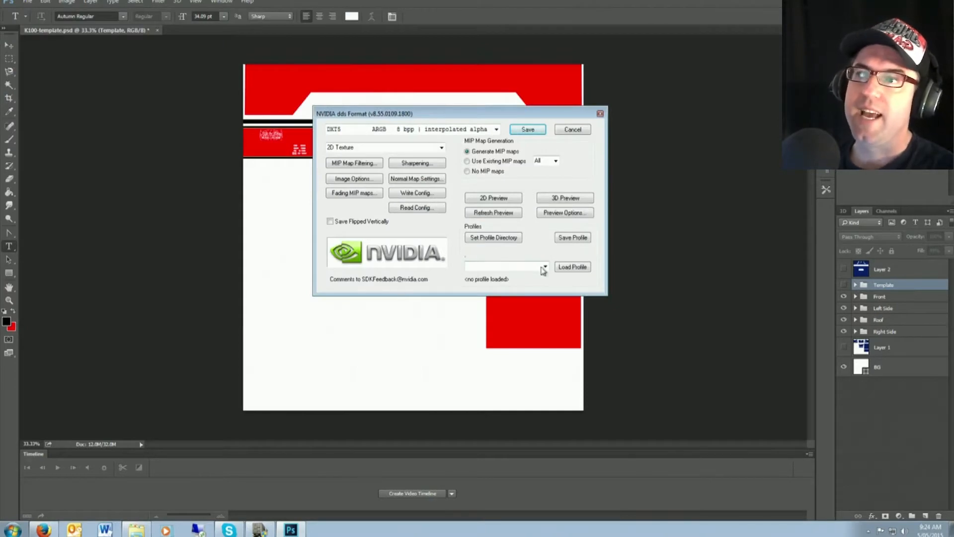
Try the DXT1 RGB 4 bpp no alpha format for the DDS export, and switch back to DXT5 ARGB 8 bpp interpolated alpha.
left_click(496, 129)
left_click(472, 140)
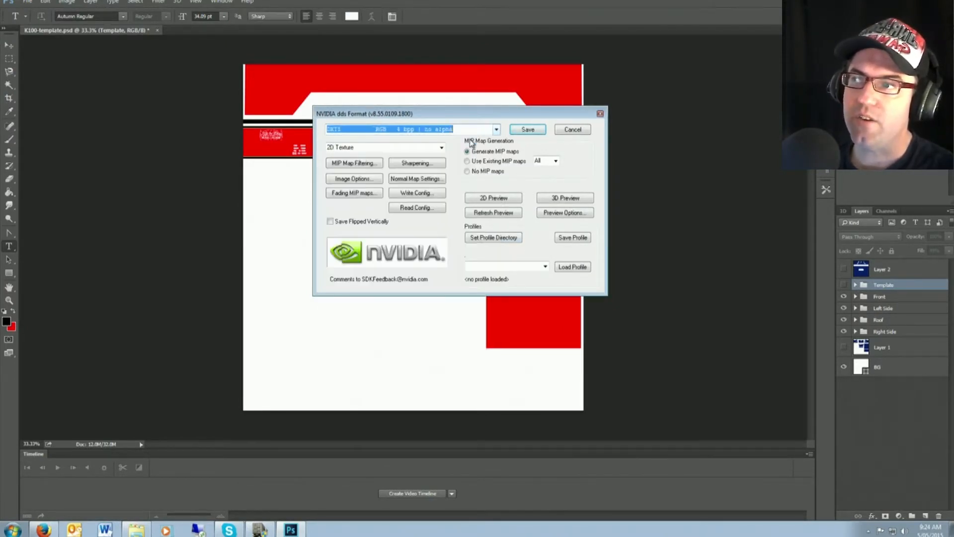
left_click(497, 130)
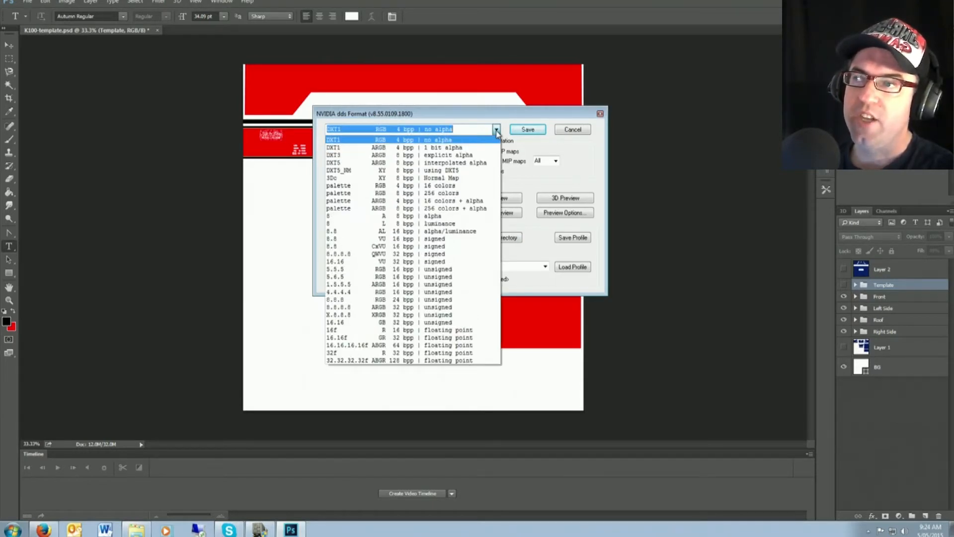
left_click(468, 163)
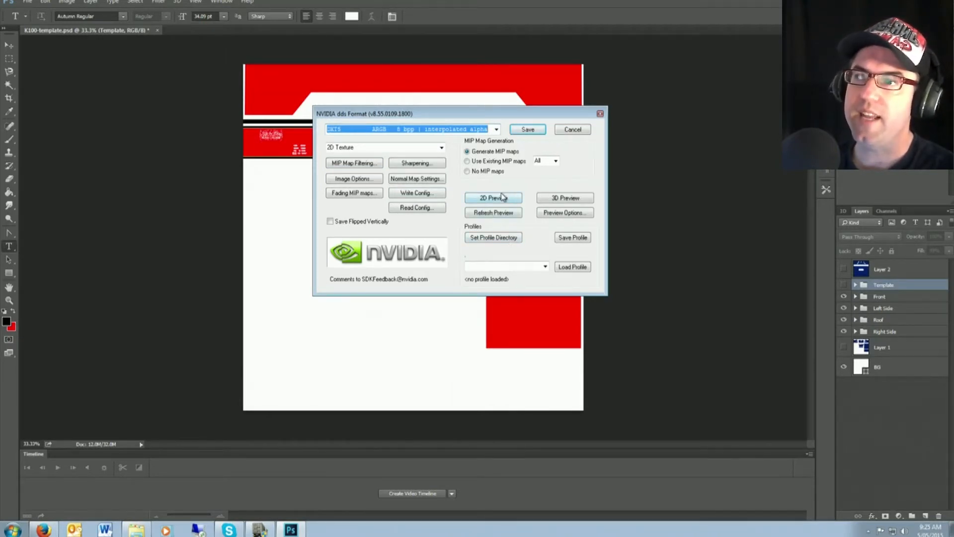
Save the DDS texture as DXT5 with generated MIP maps, and switch to ETS2 Studio to look through its base truck list.
left_click(535, 132)
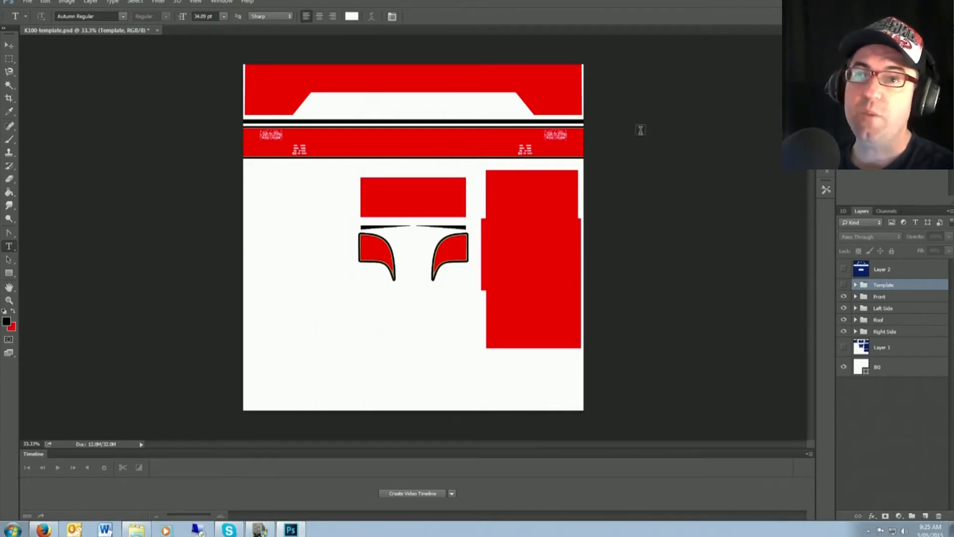
key("super+d")
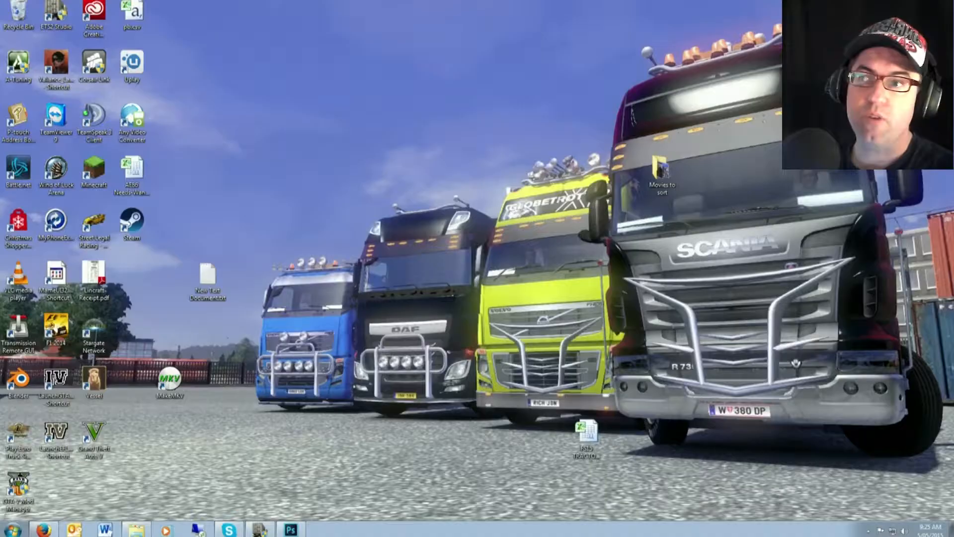
left_click(262, 530)
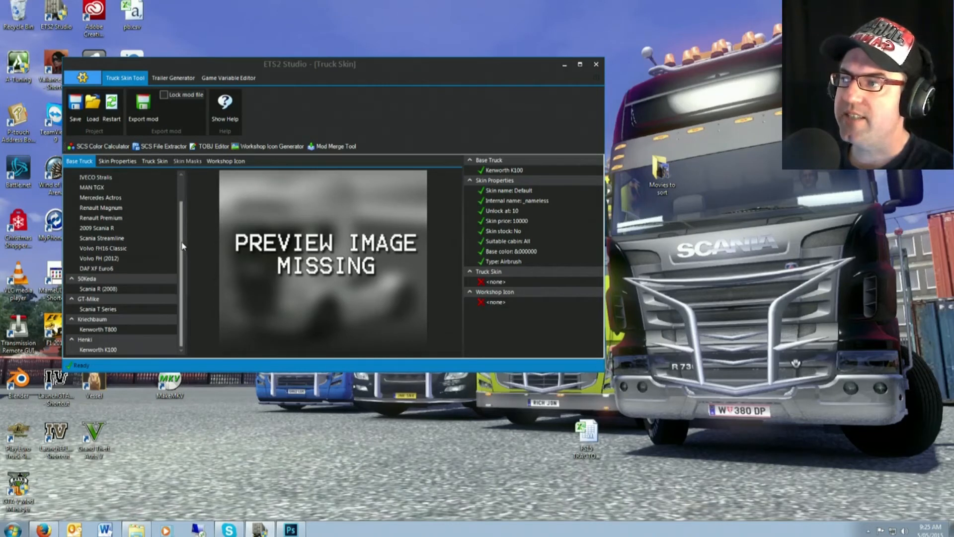
left_click_drag(181, 242, 181, 301)
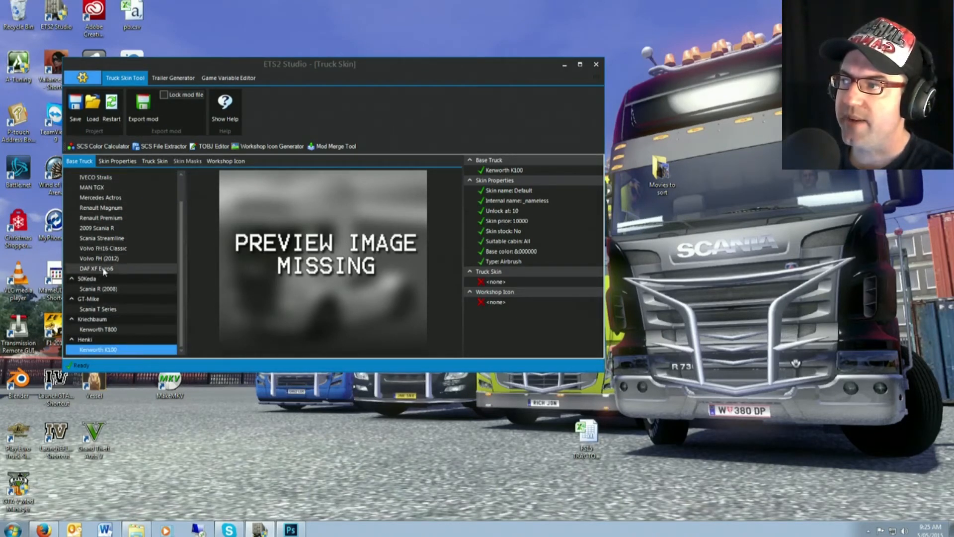
scroll(104, 271, "up", 1)
scroll(112, 197, "down", 1)
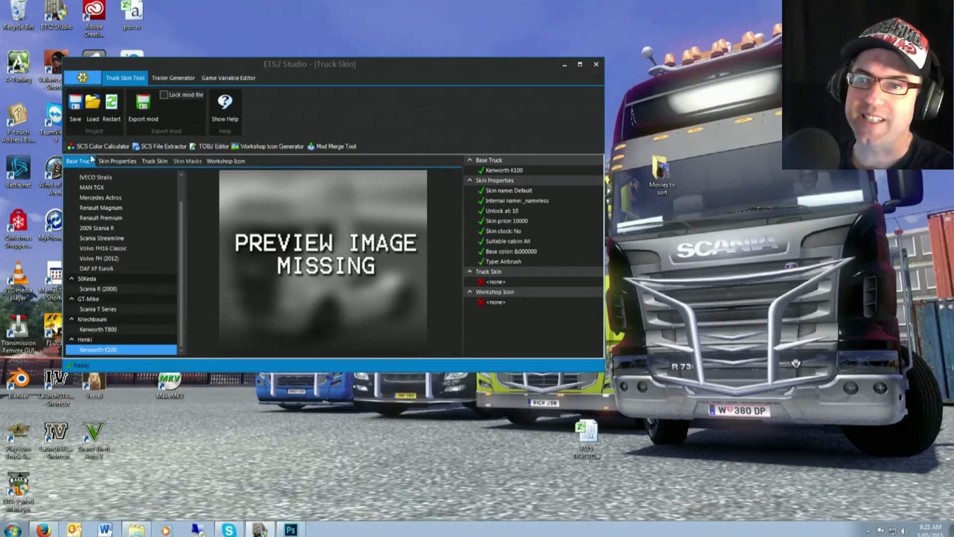
Open the truck database in the ETS2 Studio settings and start adding a new truck.
left_click(82, 78)
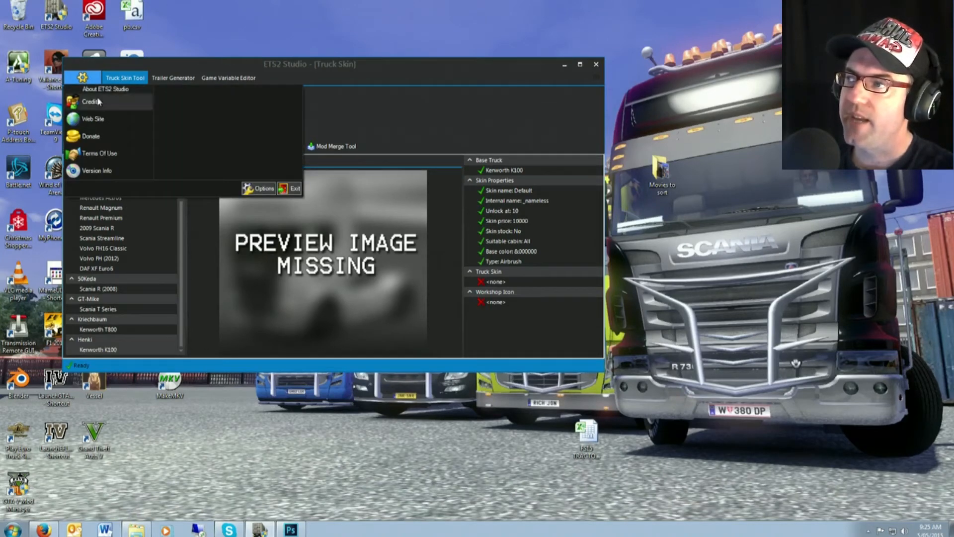
left_click(259, 190)
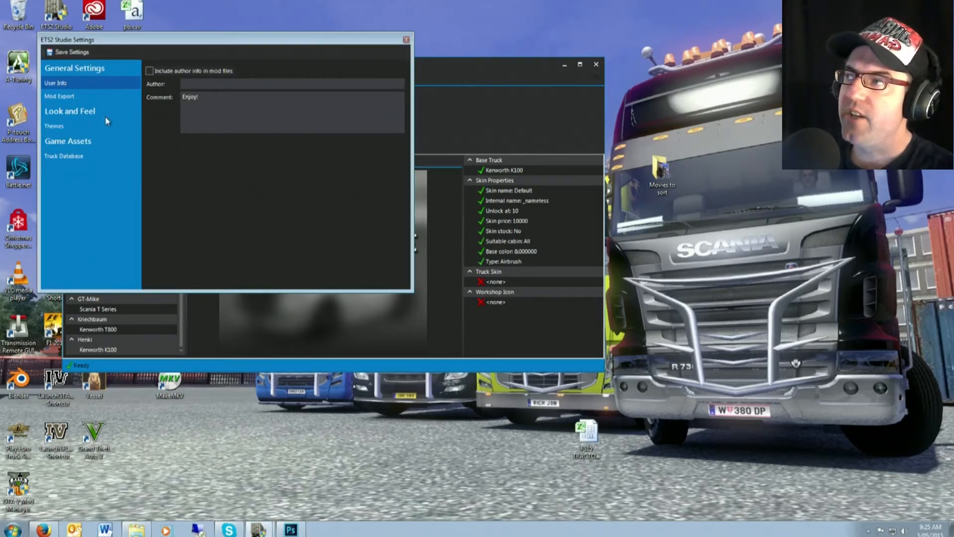
left_click(79, 156)
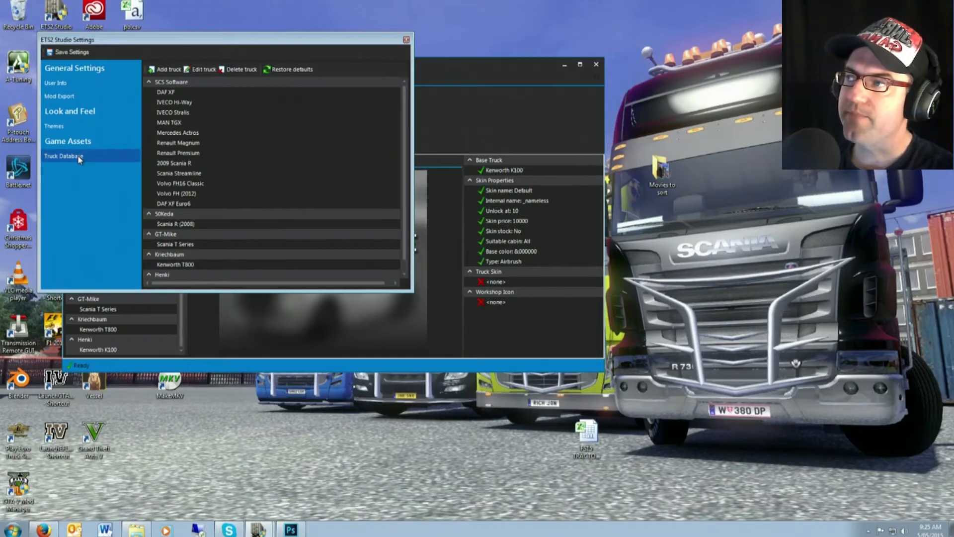
left_click(169, 69)
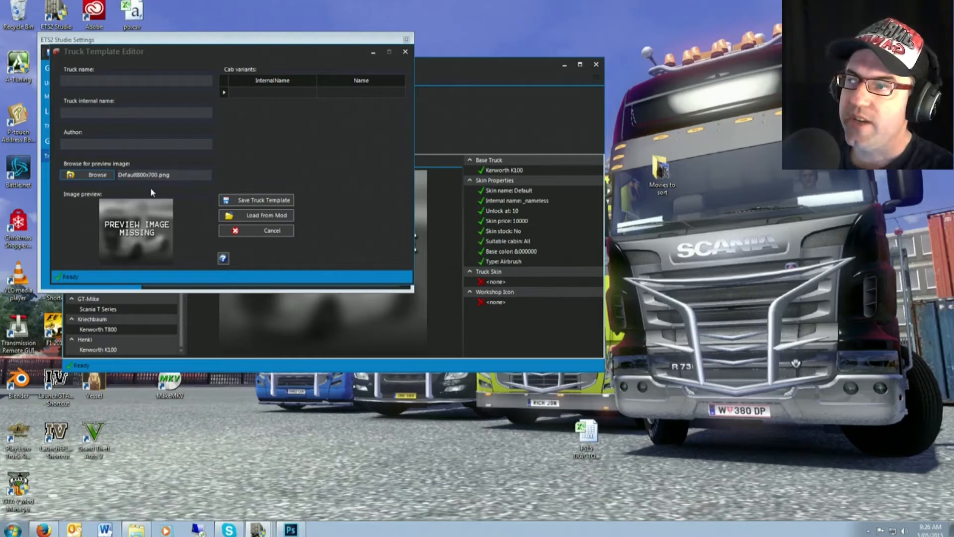
Load the new truck's template data from Peterbilt 359 improved.scs in the Euro Truck Simulator 2 mod folder.
left_click(267, 219)
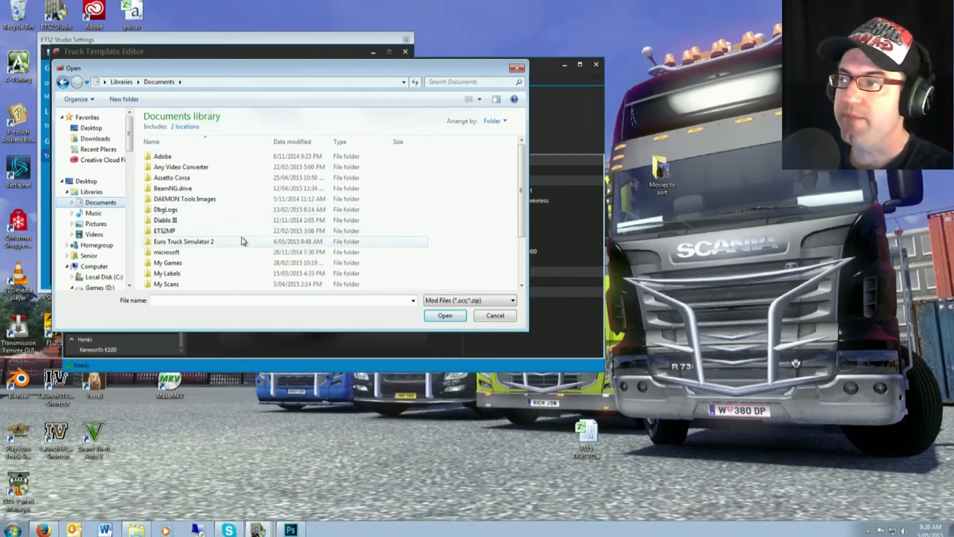
double_click(210, 242)
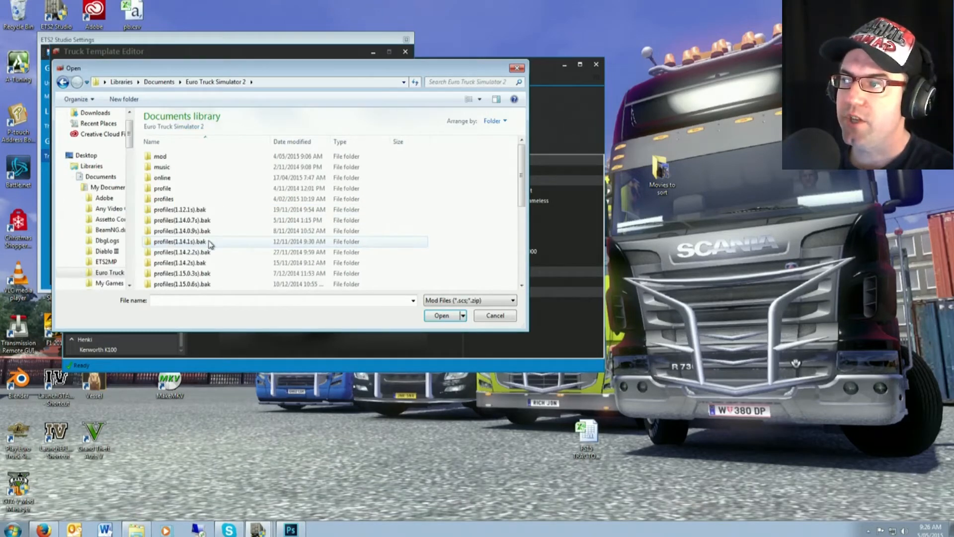
double_click(171, 157)
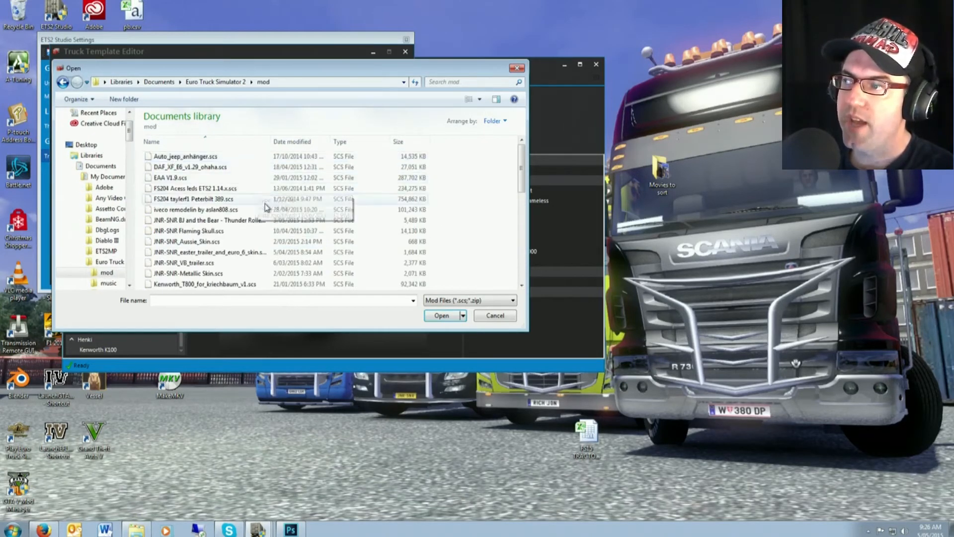
scroll(229, 211, "down", 3)
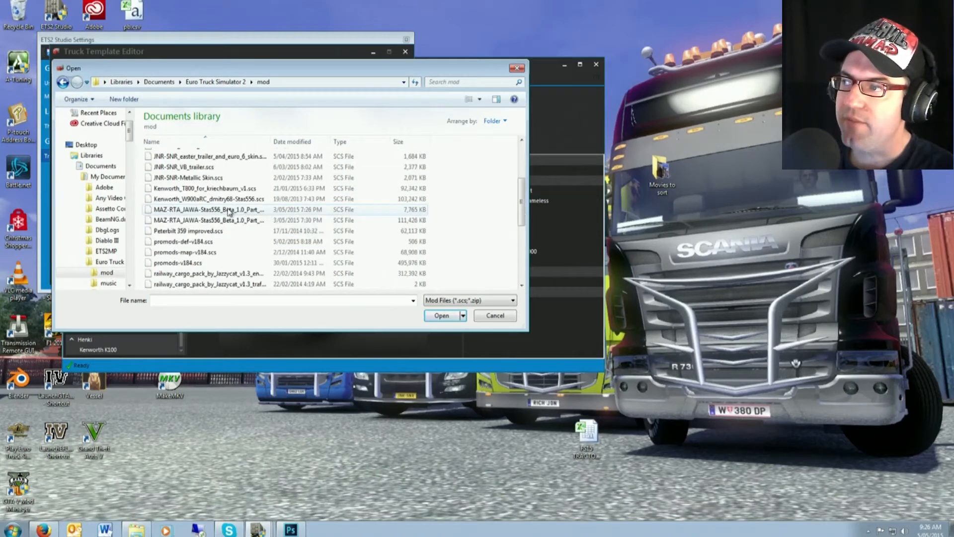
scroll(230, 211, "down", 1)
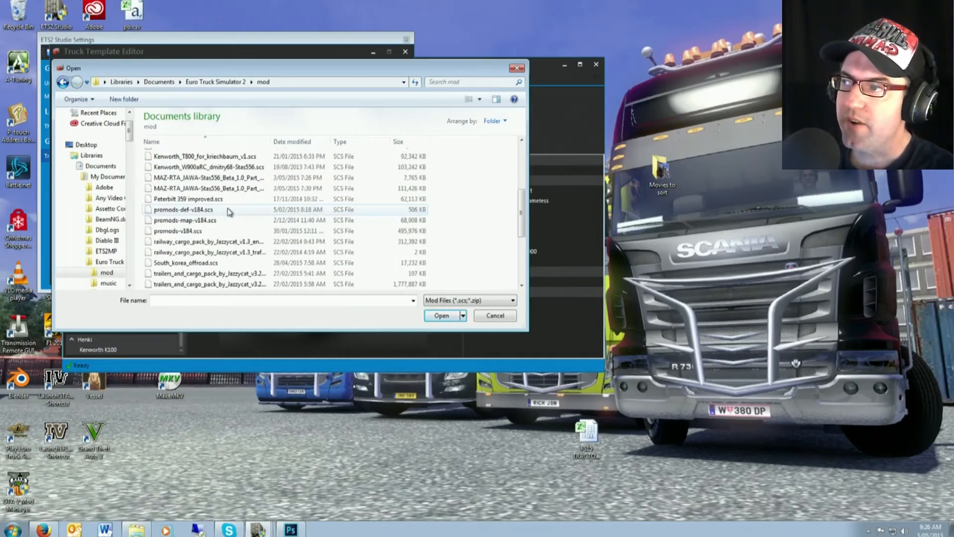
double_click(209, 199)
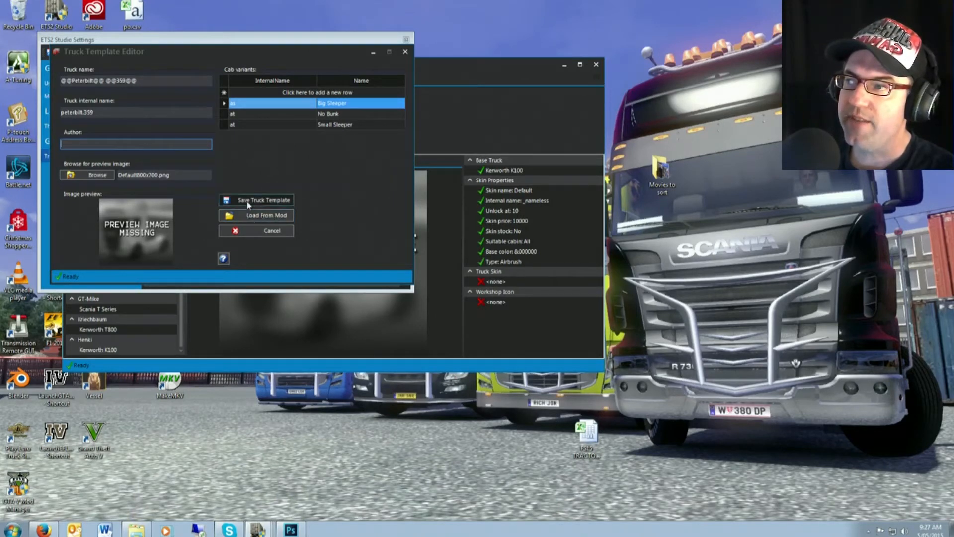
Set the Peterbilt template's author to zzz, save the truck template, and close the settings.
left_click(280, 201)
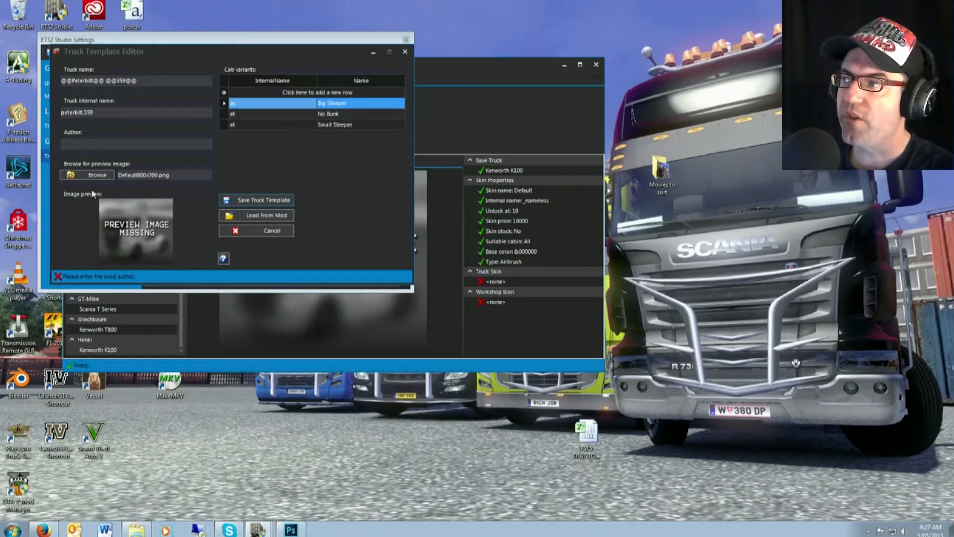
left_click(121, 146)
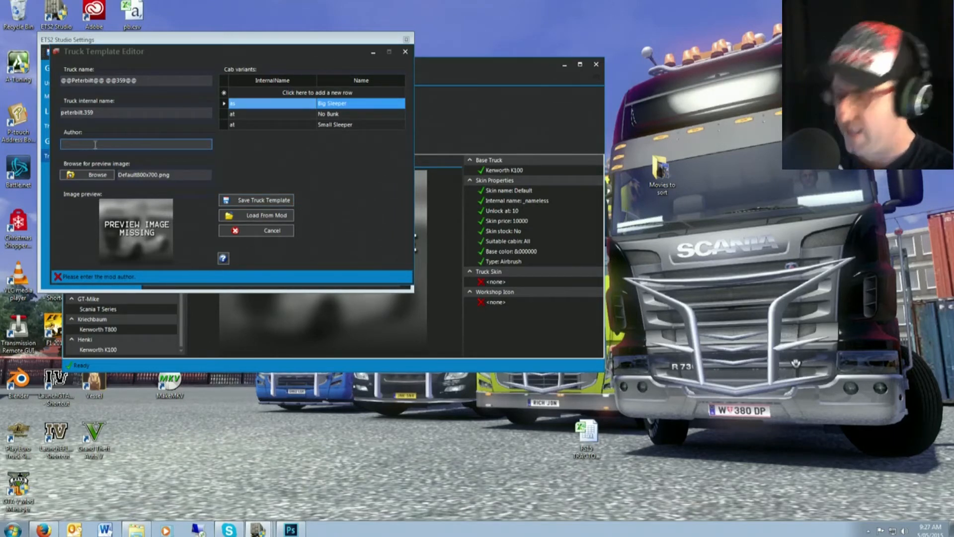
type("s")
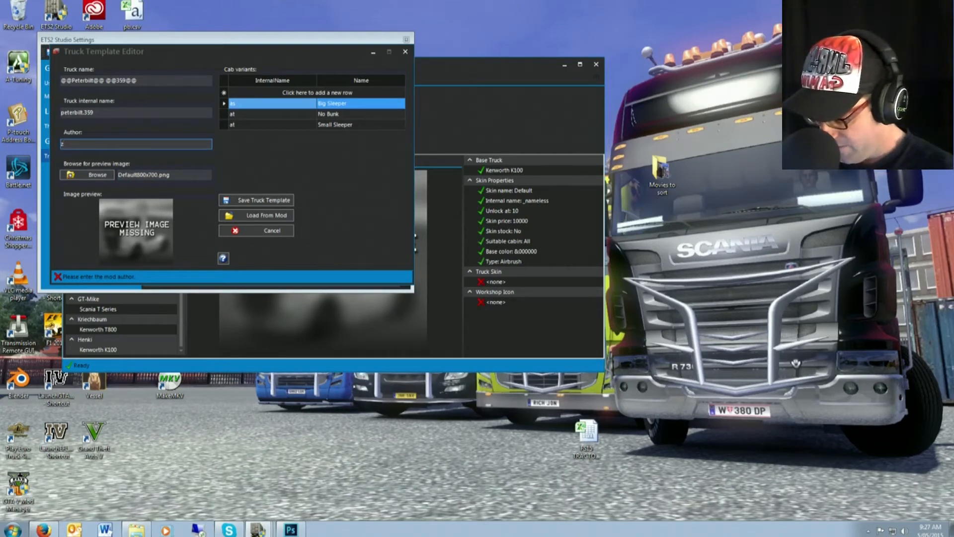
key("BackSpace")
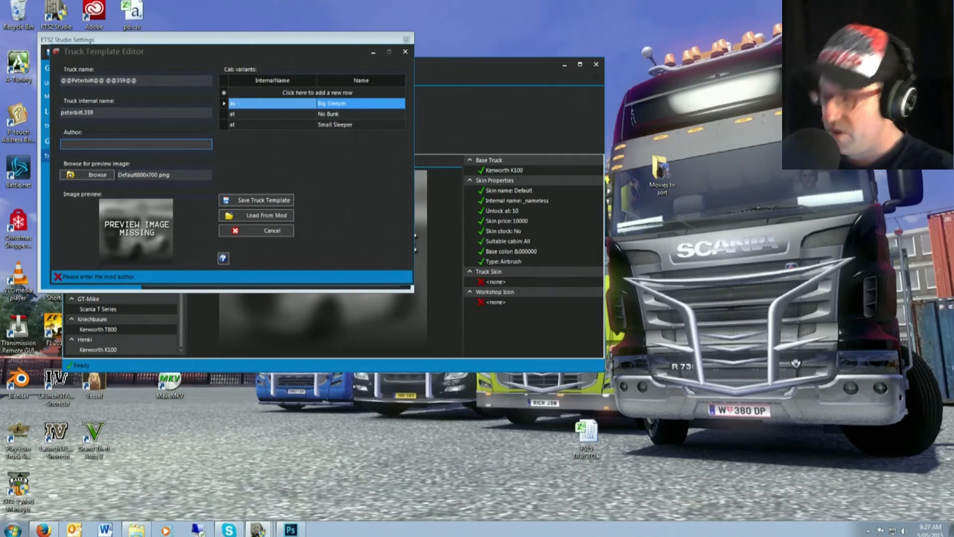
type("zzz")
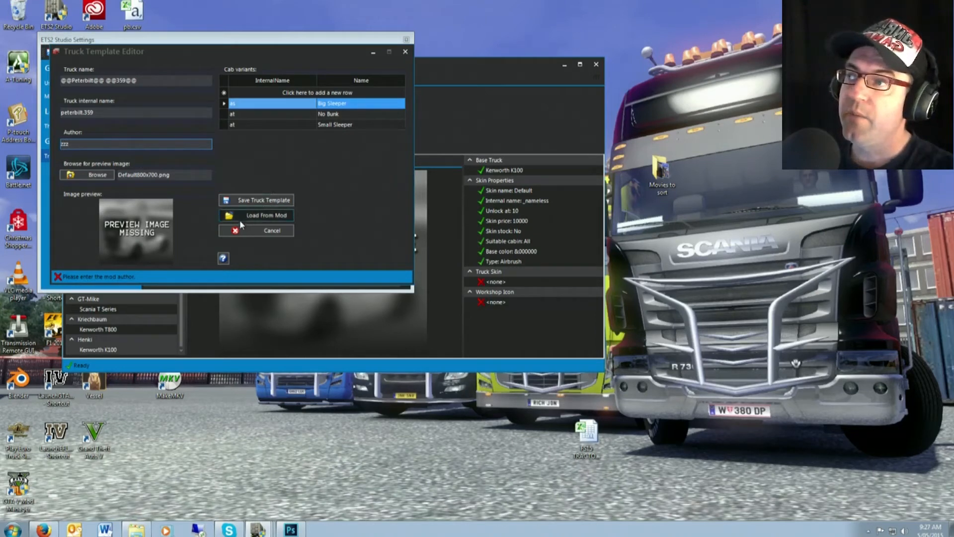
left_click(242, 199)
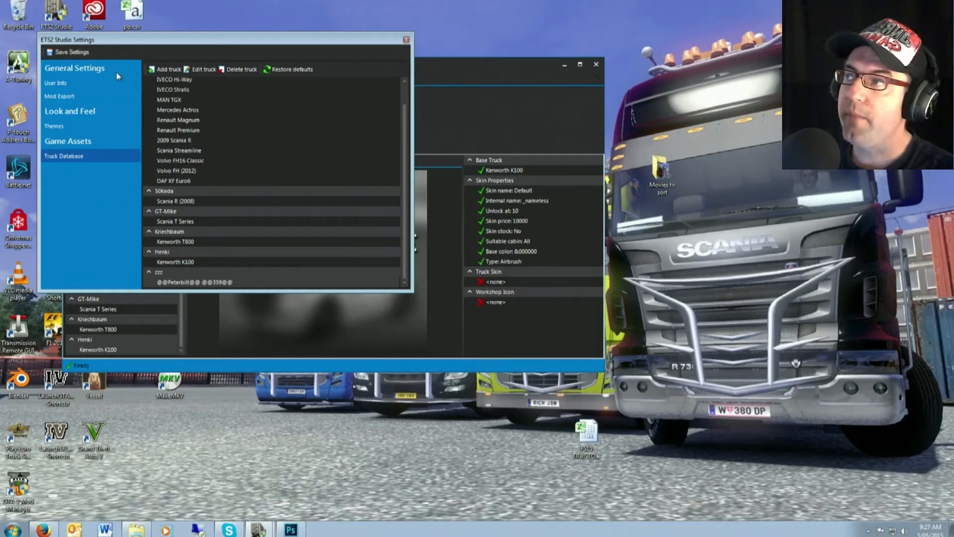
left_click(408, 41)
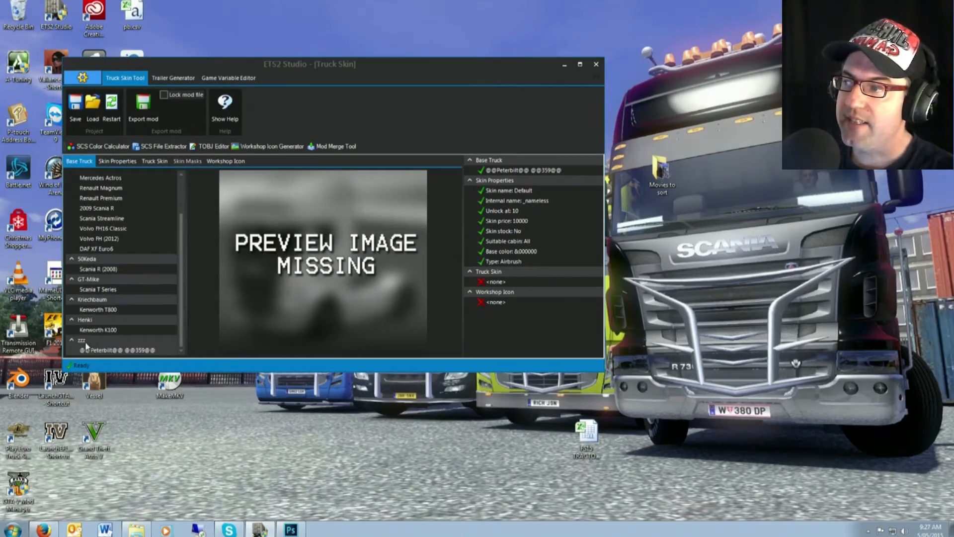
Preview the Peterbilt 359, Volvo FH16 Classic and Scania Streamline entries, and choose Kenworth K100 as the base truck.
left_click(104, 350)
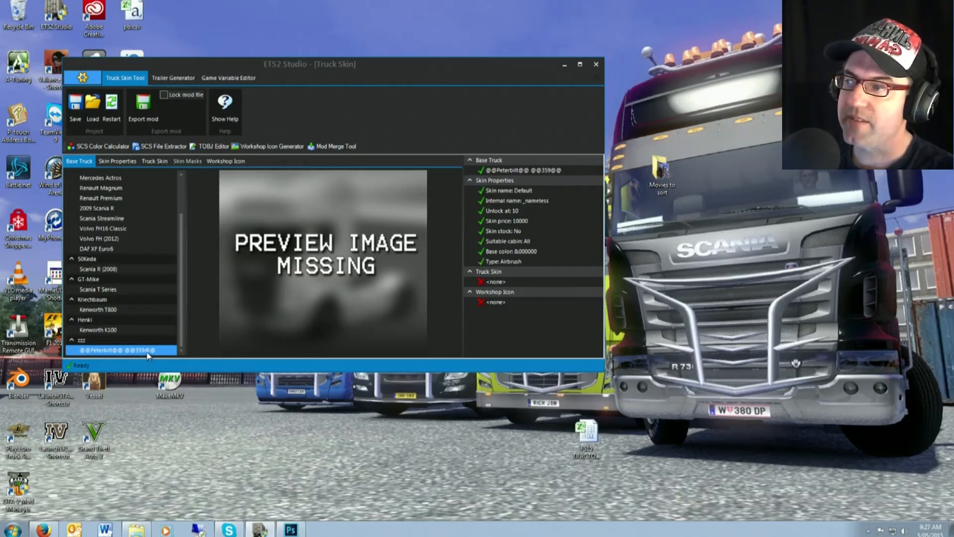
left_click(110, 330)
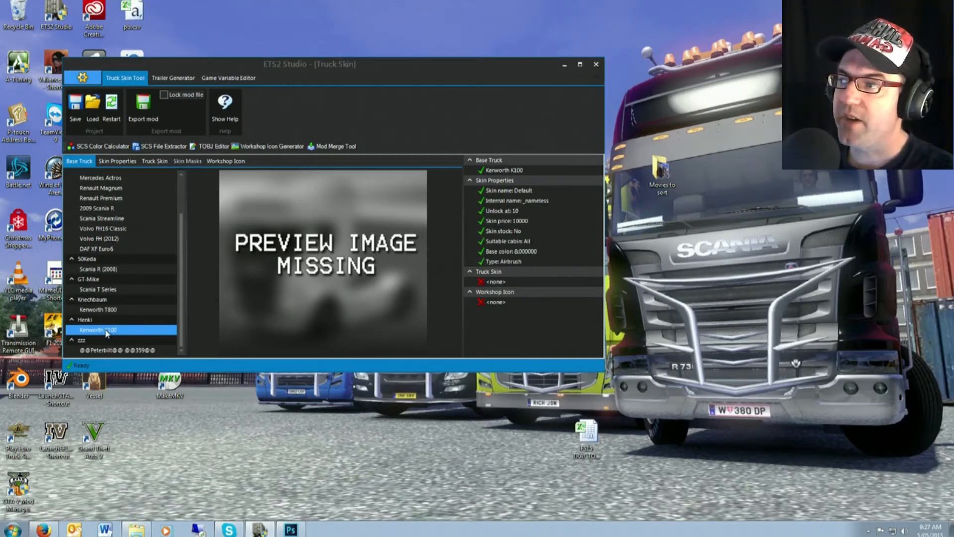
left_click(103, 228)
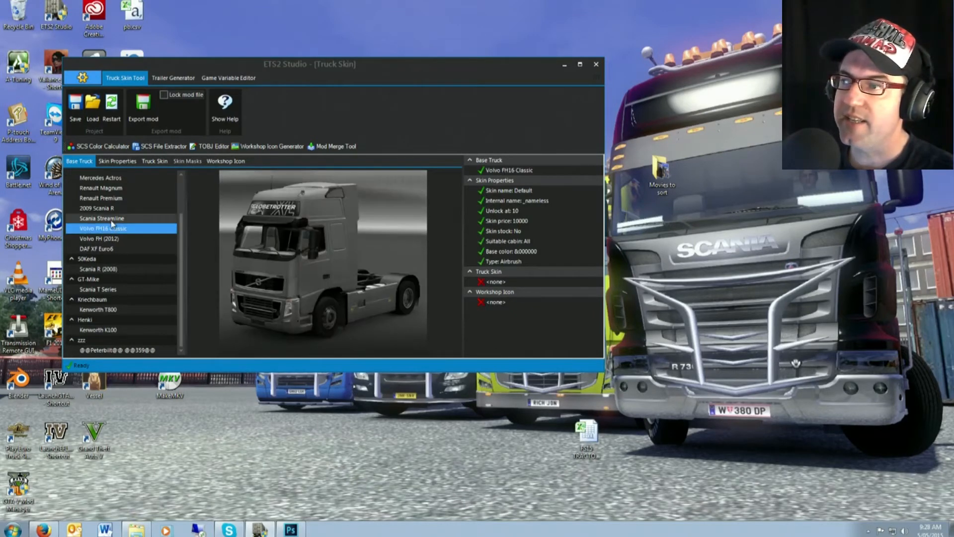
left_click(102, 218)
left_click(114, 330)
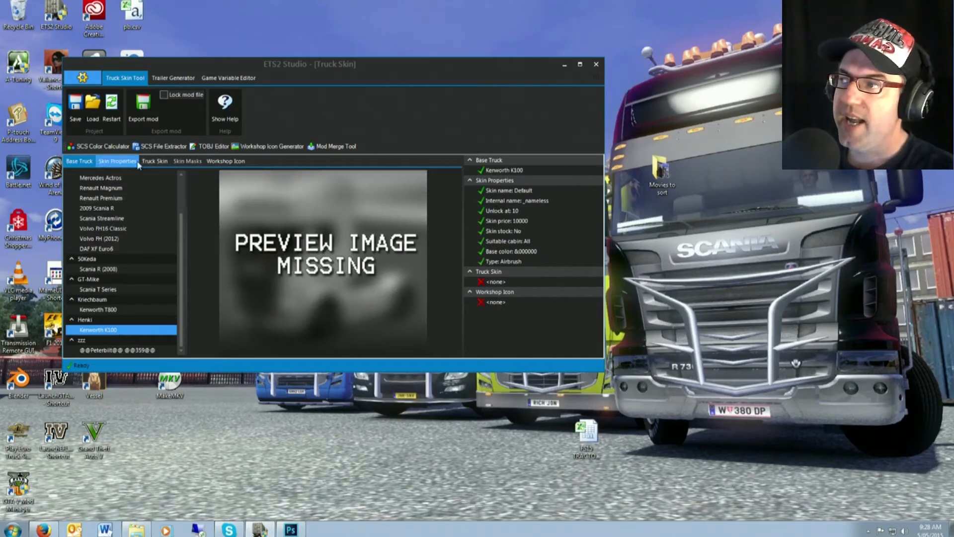
Set the skin name to "BJ and the Bear - Thunder Roller Skin" in the skin properties.
left_click(122, 162)
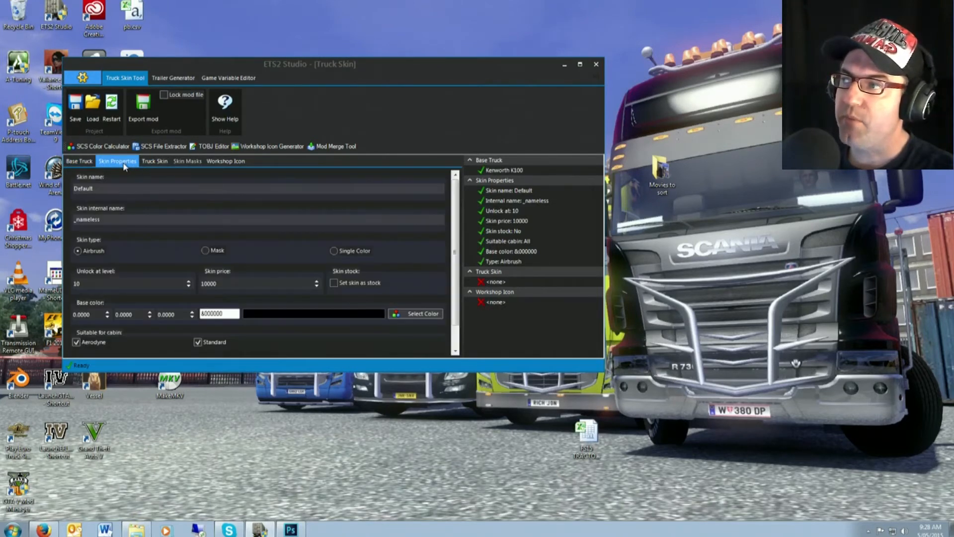
left_click_drag(108, 189, 58, 192)
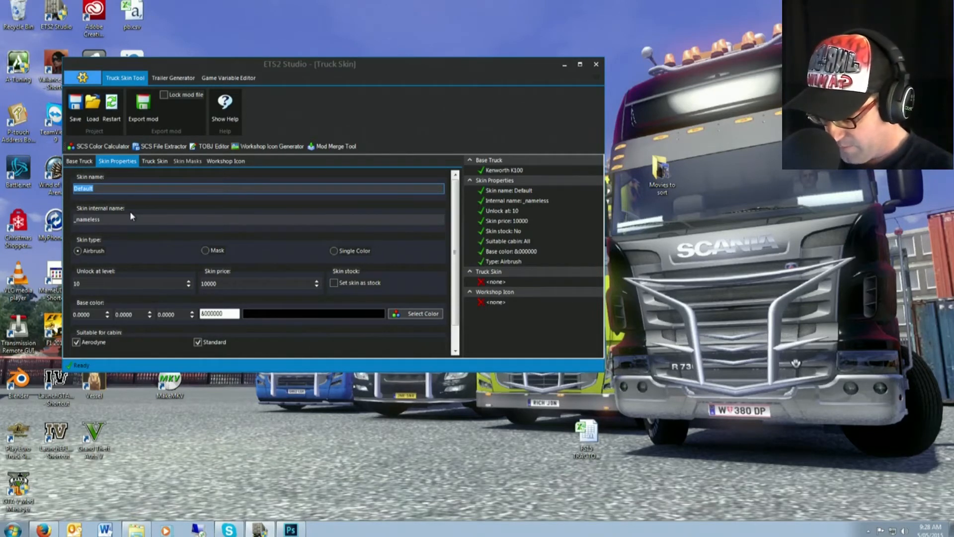
type("BJ and t")
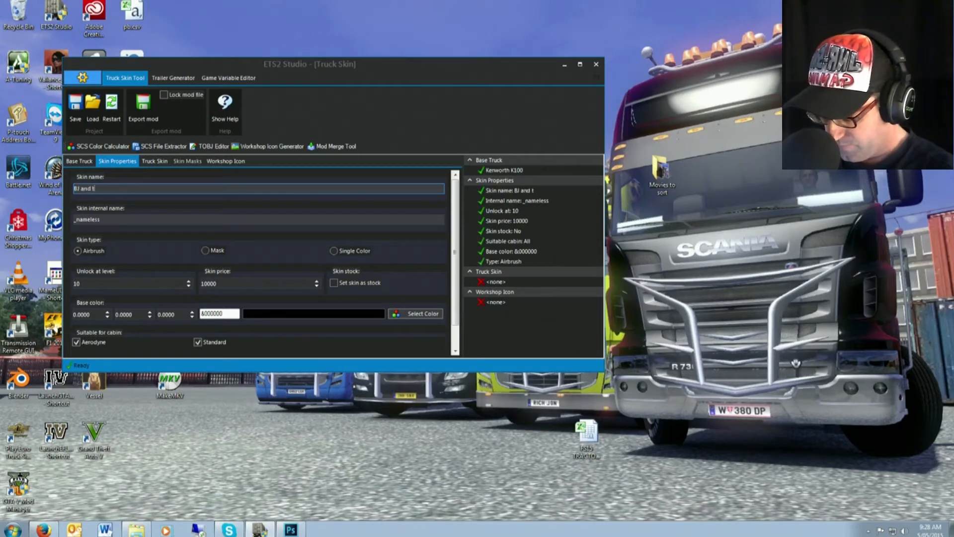
type("he Bear")
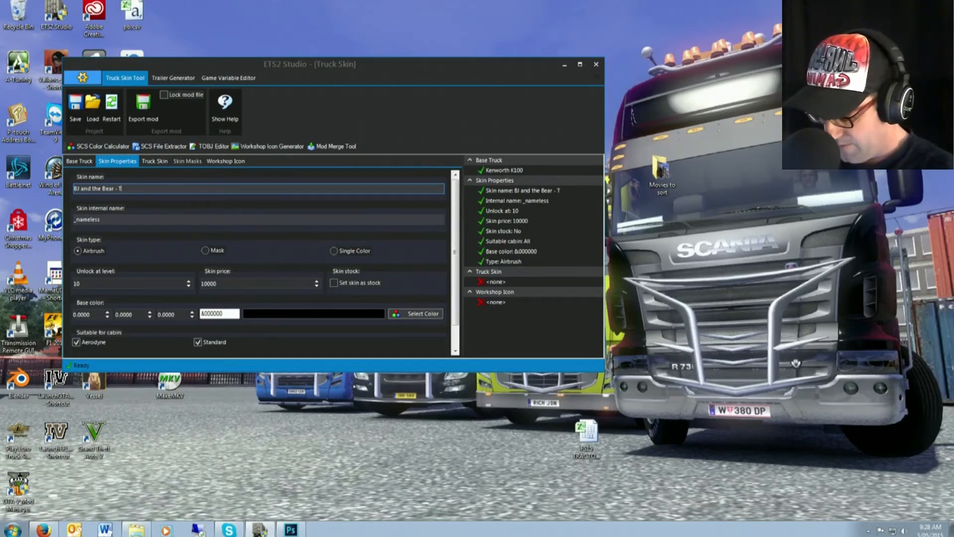
type("- Thunder R")
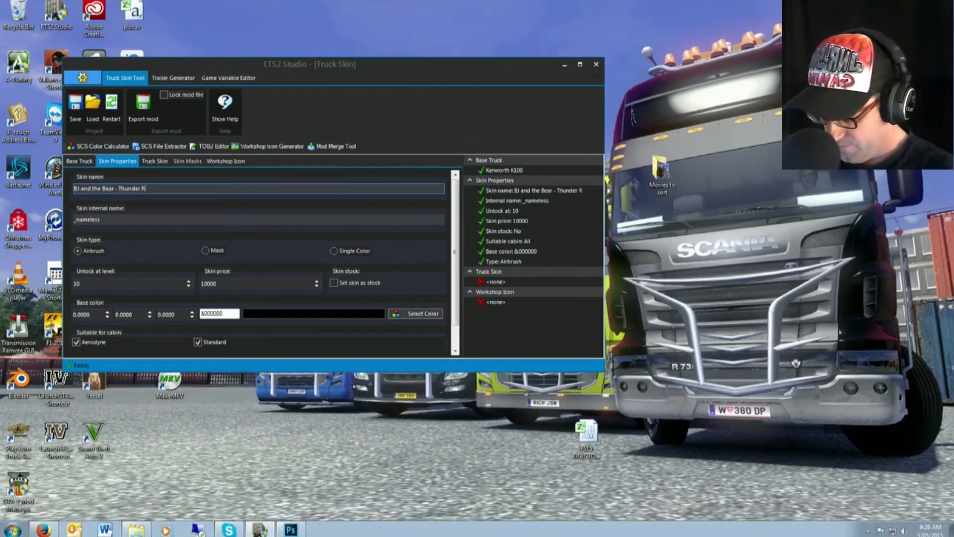
type("oller Skin")
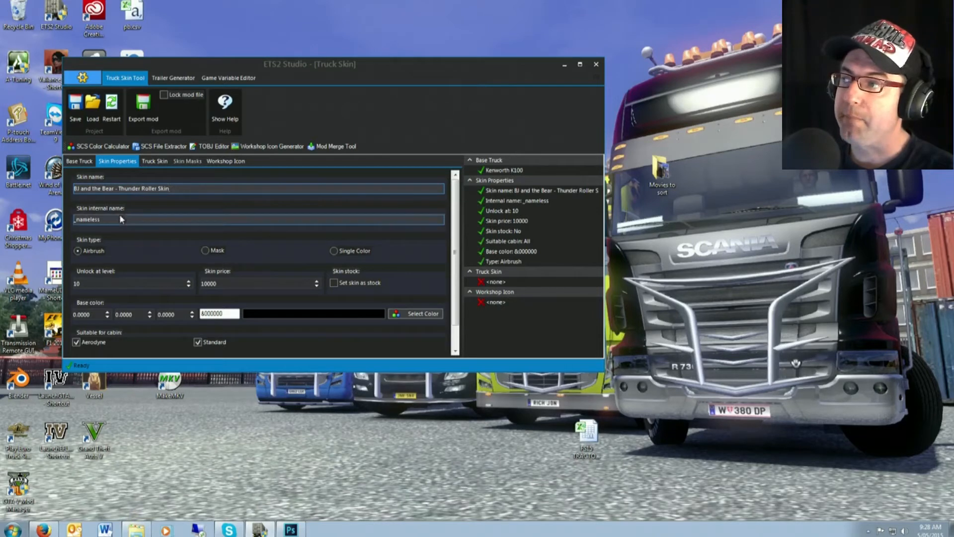
Set the skin's internal name to thunderroll.
key("Tab")
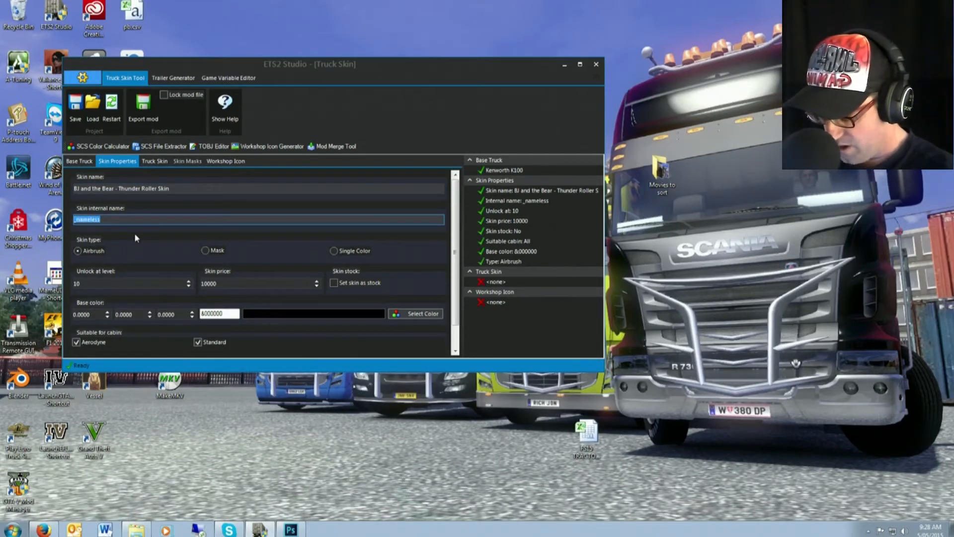
type("thun")
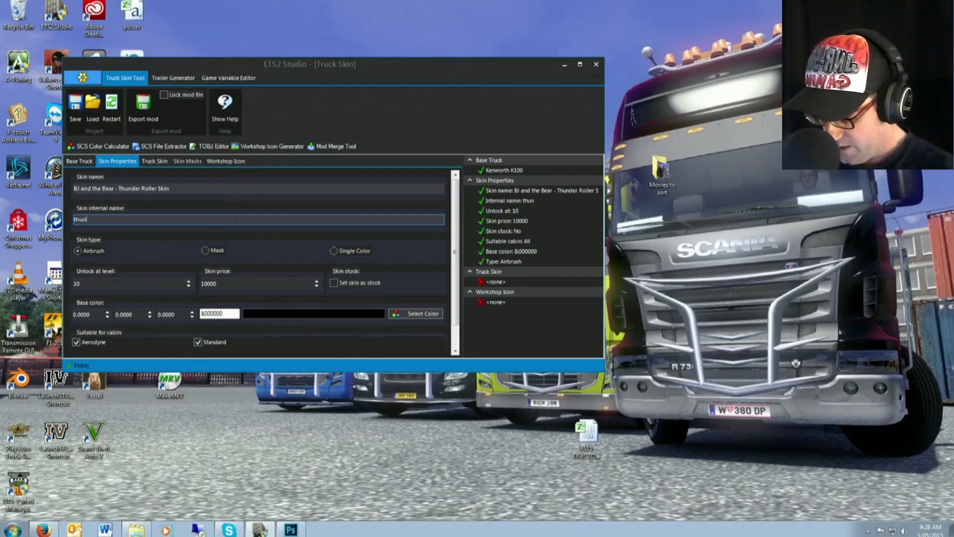
type("derroll")
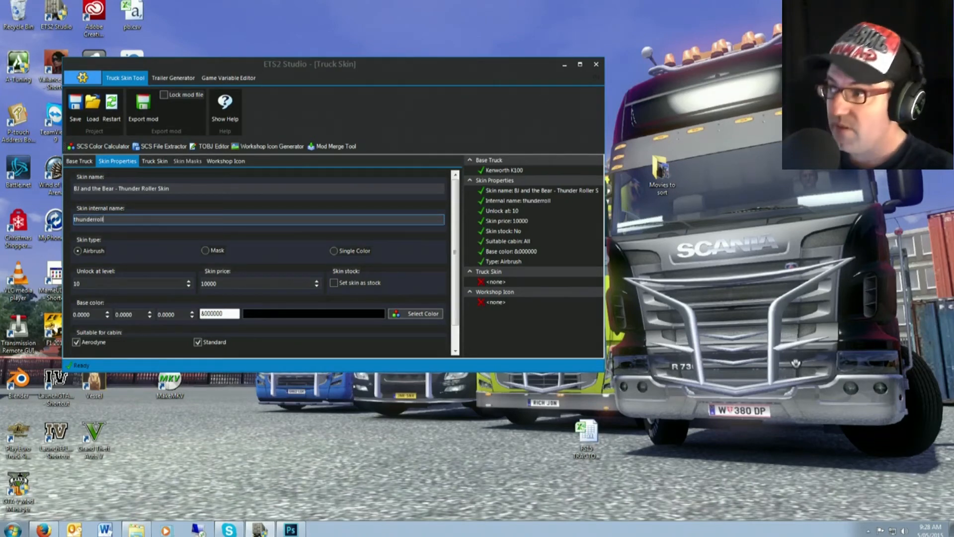
Complete the skin's internal name as thunderrolle and set the skin as stock with an unlock level of 0.
type("e")
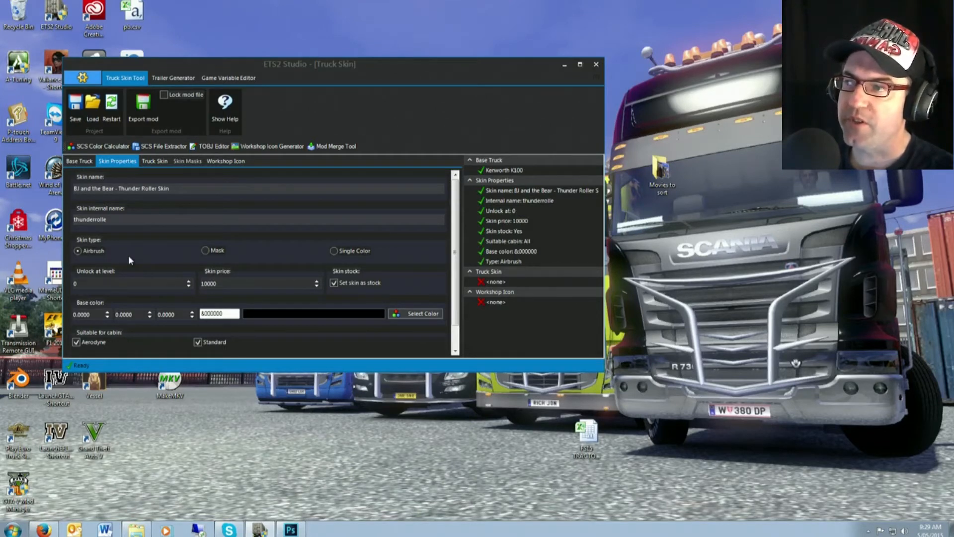
left_click(100, 285)
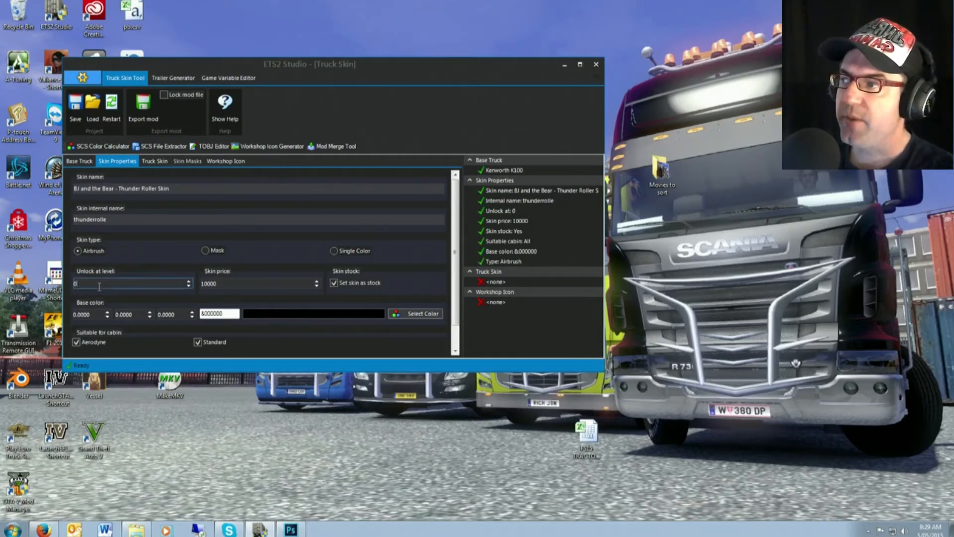
left_click_drag(99, 286, 64, 285)
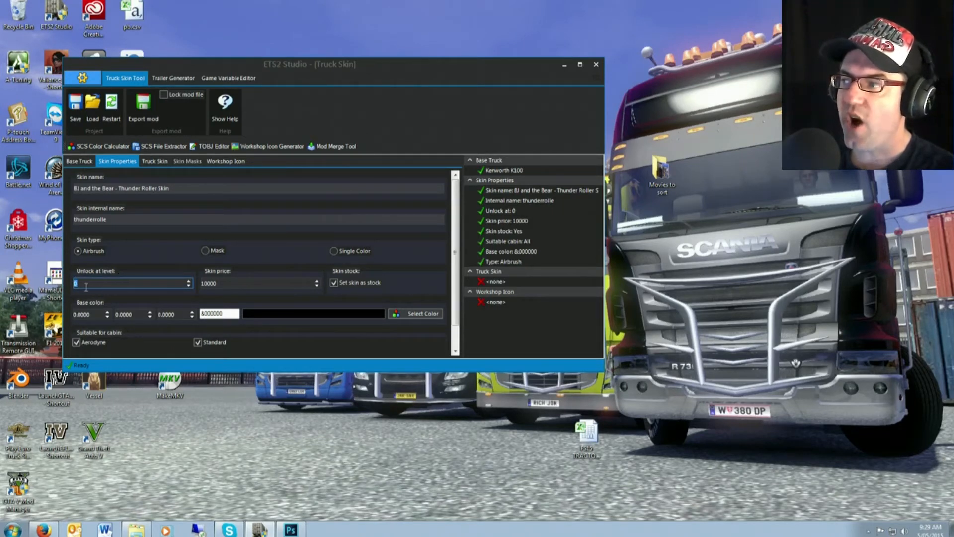
left_click(85, 287)
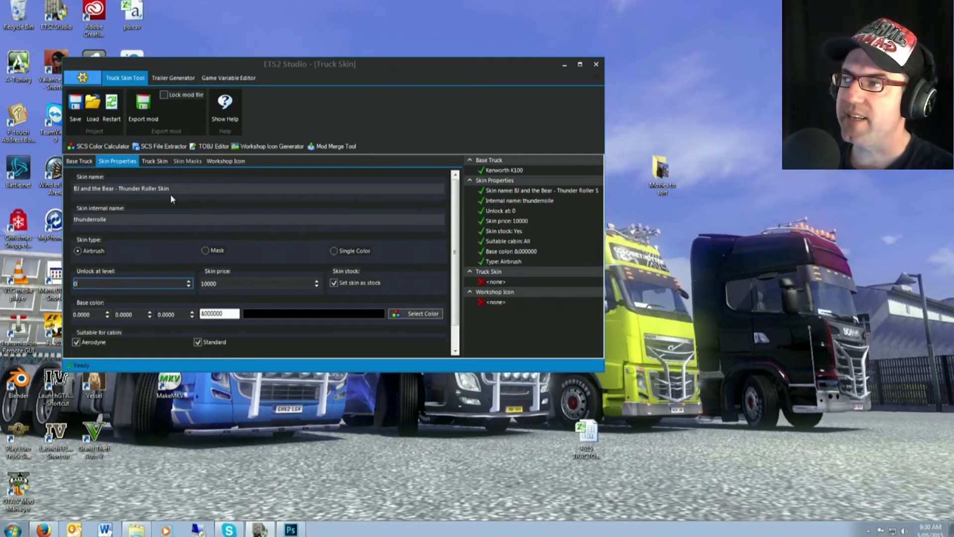
Load thunderroller.dds from the Kenworth K100 "BJ and the Bear Skin" folder on the Games (D:) drive as the truck skin image.
left_click(159, 163)
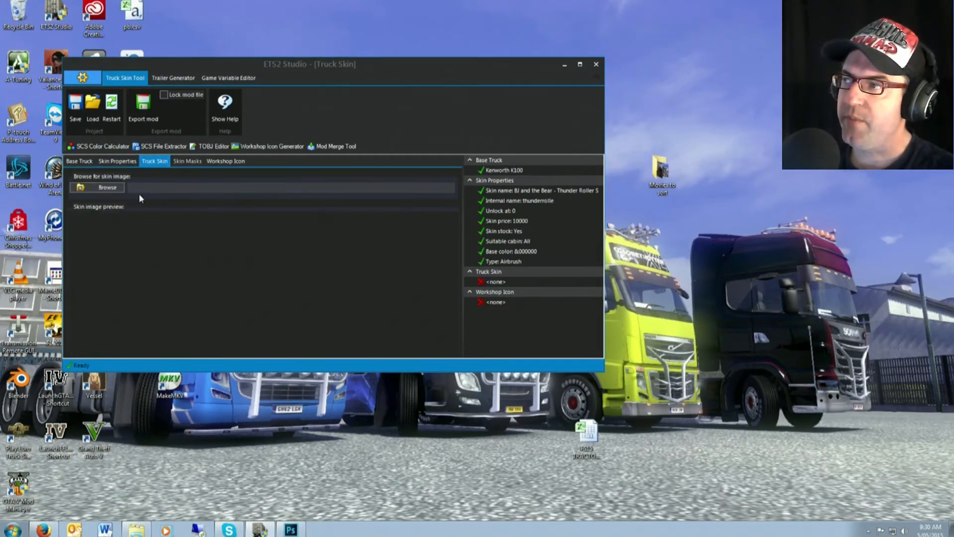
left_click(106, 189)
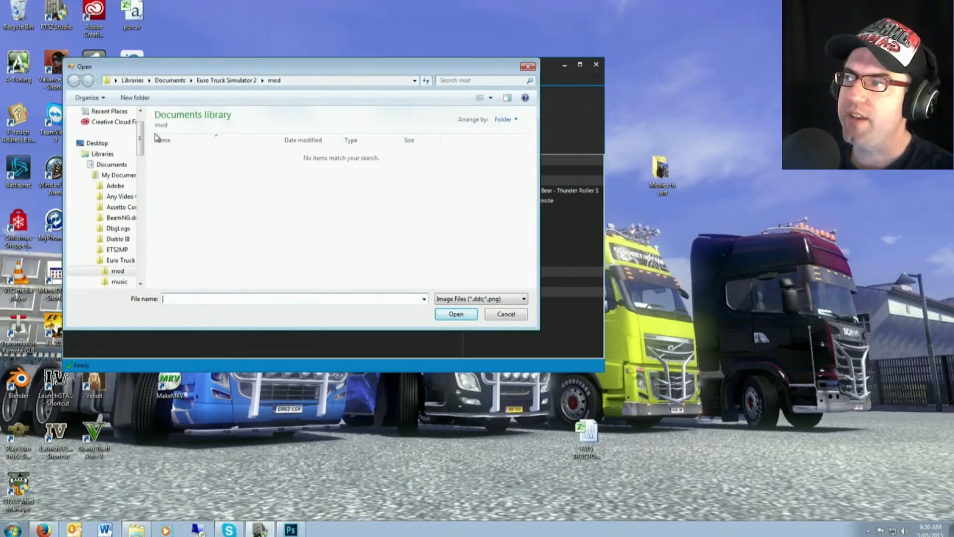
left_click_drag(141, 147, 144, 269)
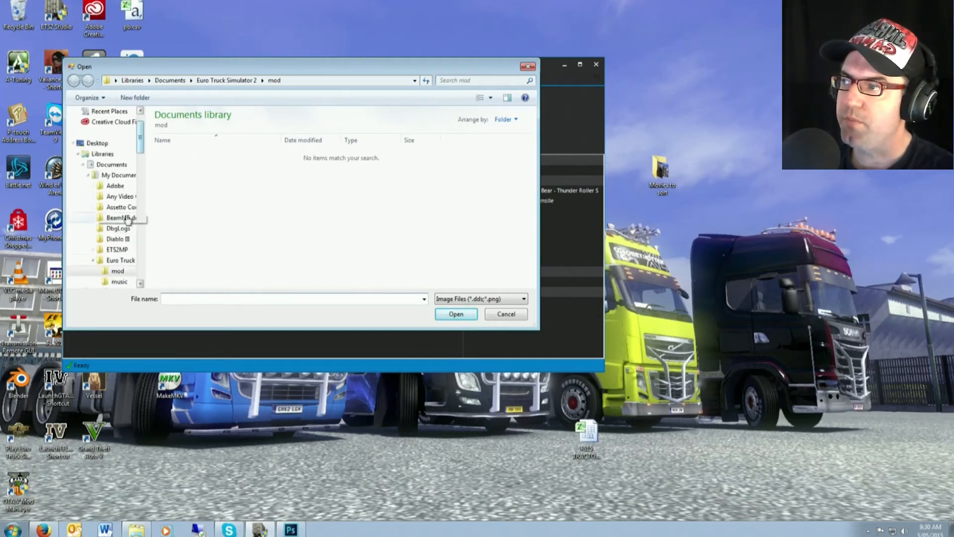
left_click_drag(141, 145, 143, 248)
left_click(110, 228)
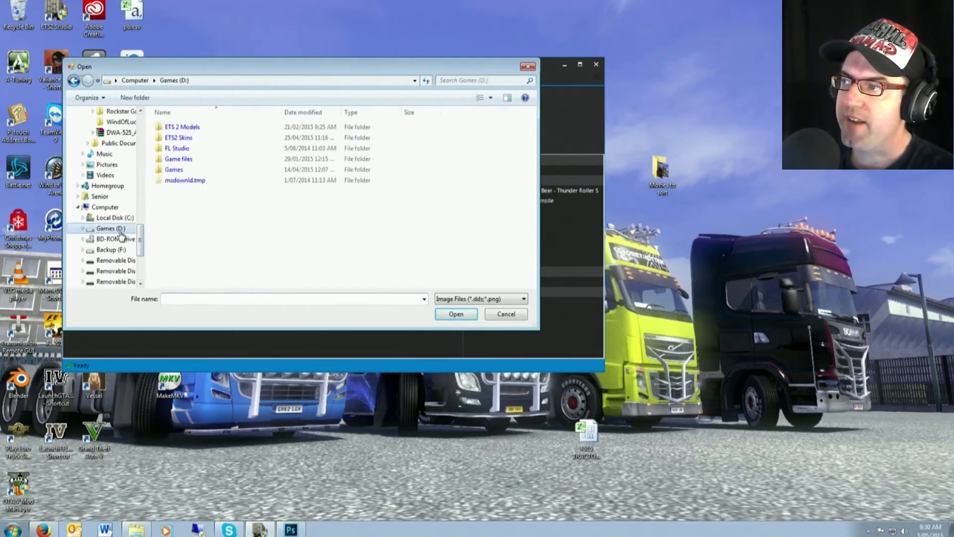
double_click(188, 135)
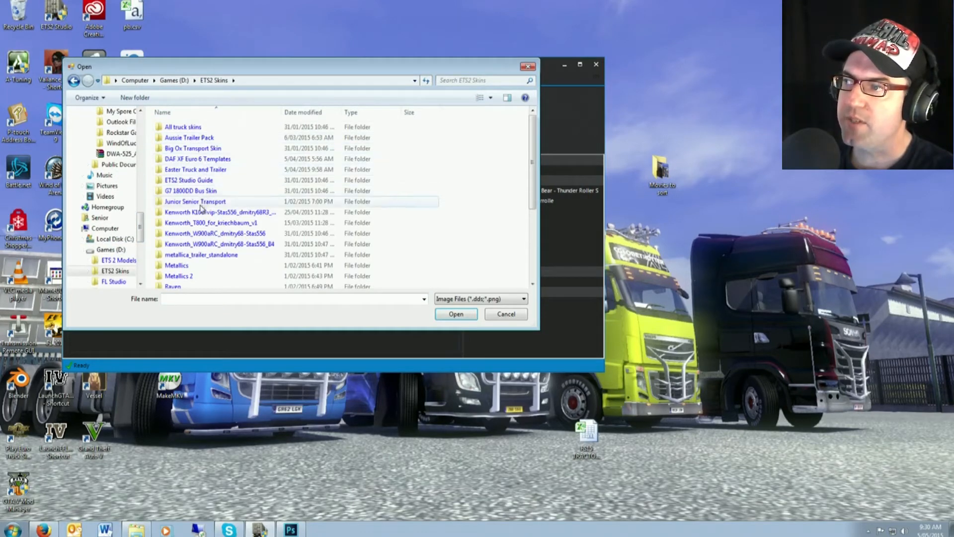
double_click(209, 213)
double_click(192, 129)
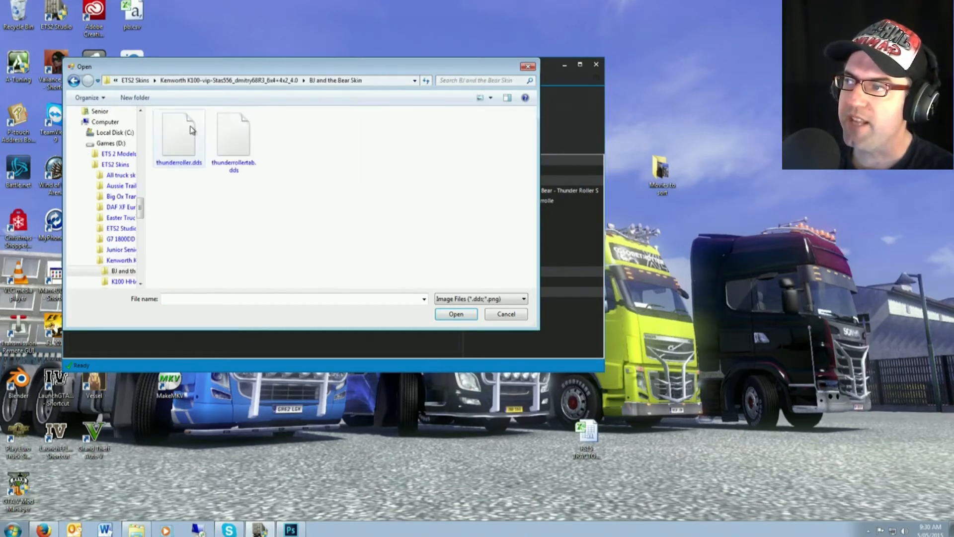
left_click(174, 138)
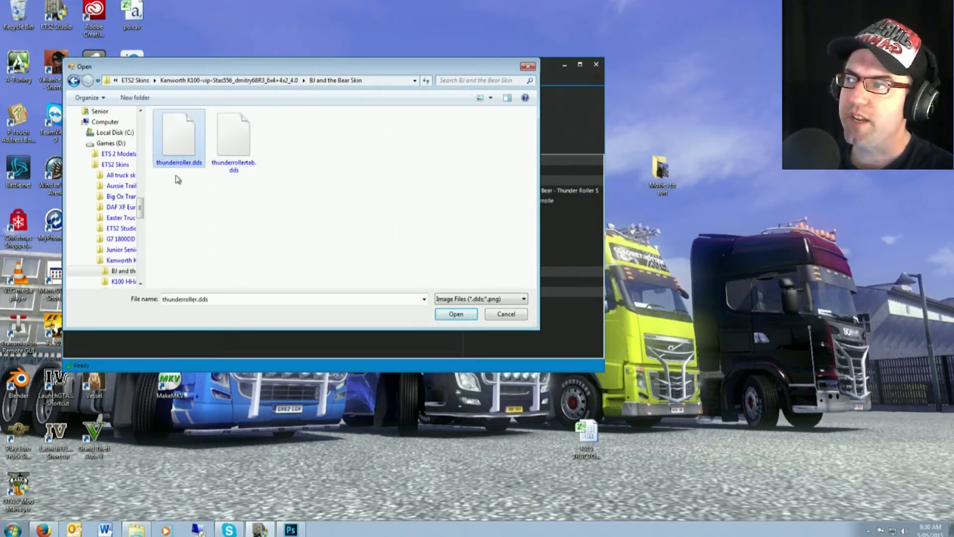
double_click(179, 142)
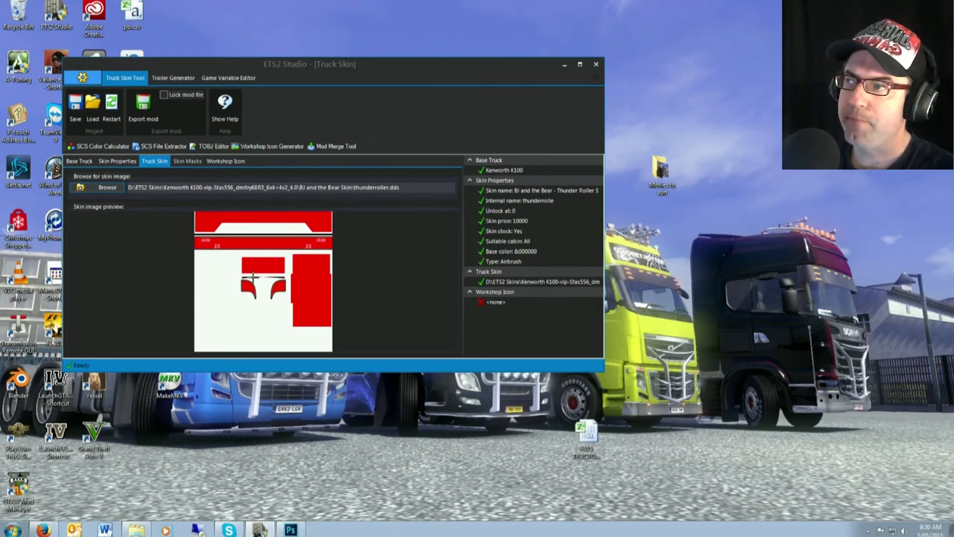
Load thunderrollertab.dds from the "BJ and the Bear Skin" folder as the workshop icon image.
left_click(214, 163)
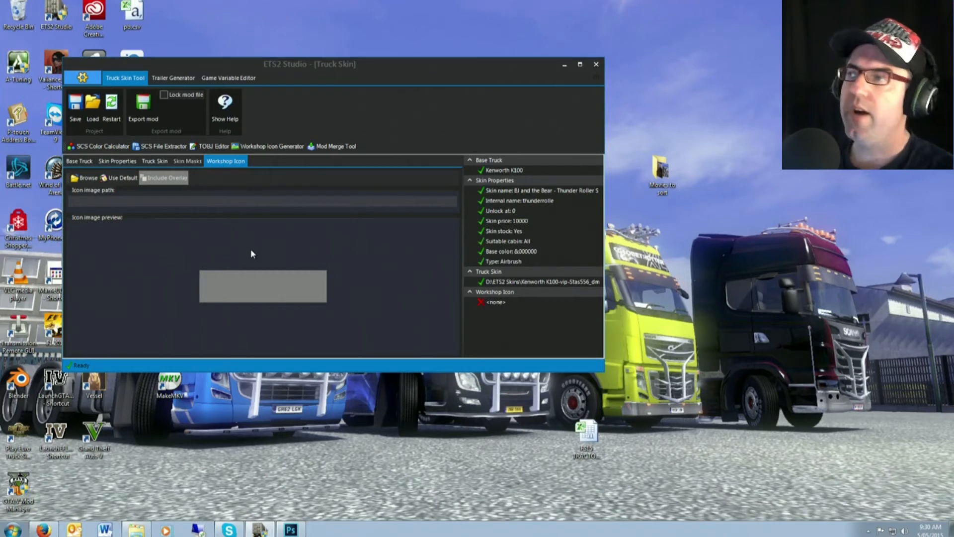
left_click(87, 178)
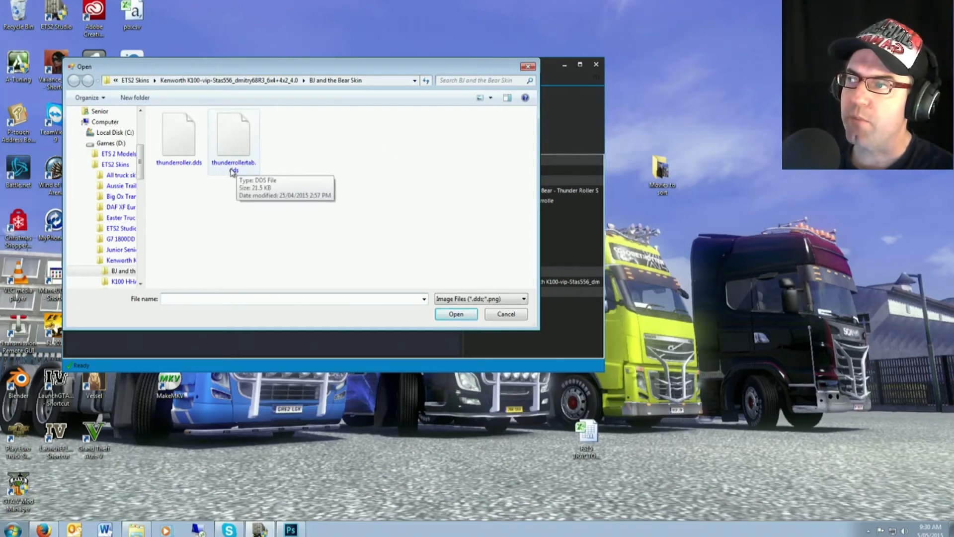
left_click(239, 170)
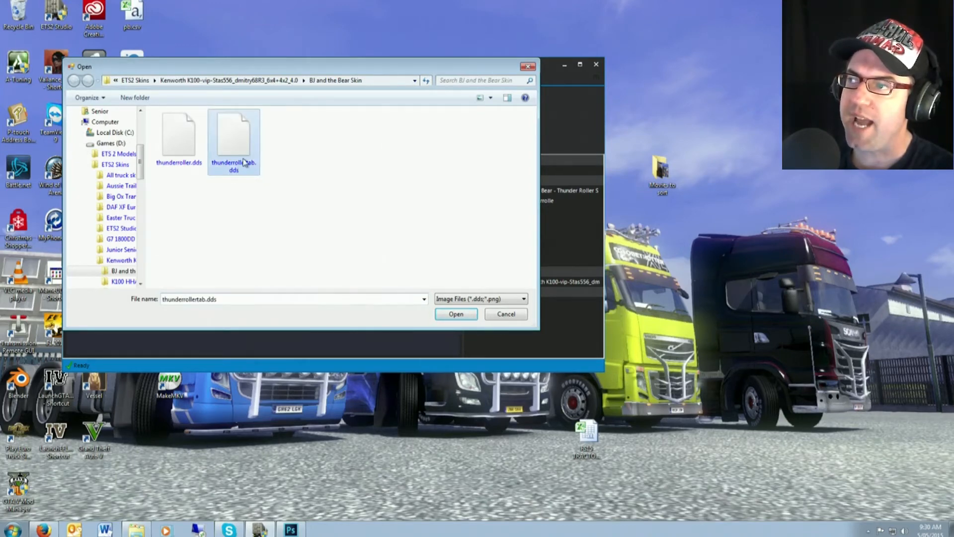
double_click(245, 162)
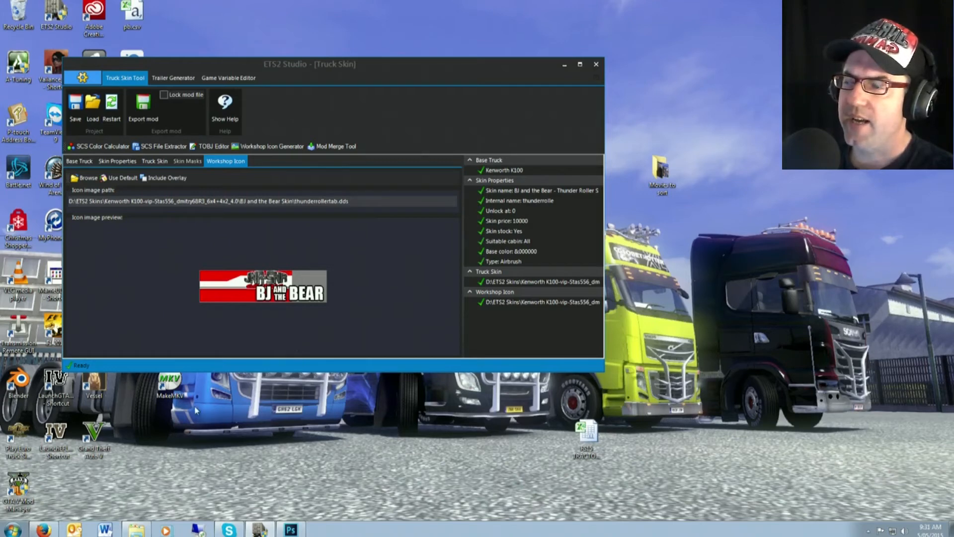
In Windows Explorer, examine aussieskin.png and aussieskin.dds in the Kenworth T800 Aussie Skin's material\ui\accessory folder, then return to ETS2 Studio.
left_click(141, 529)
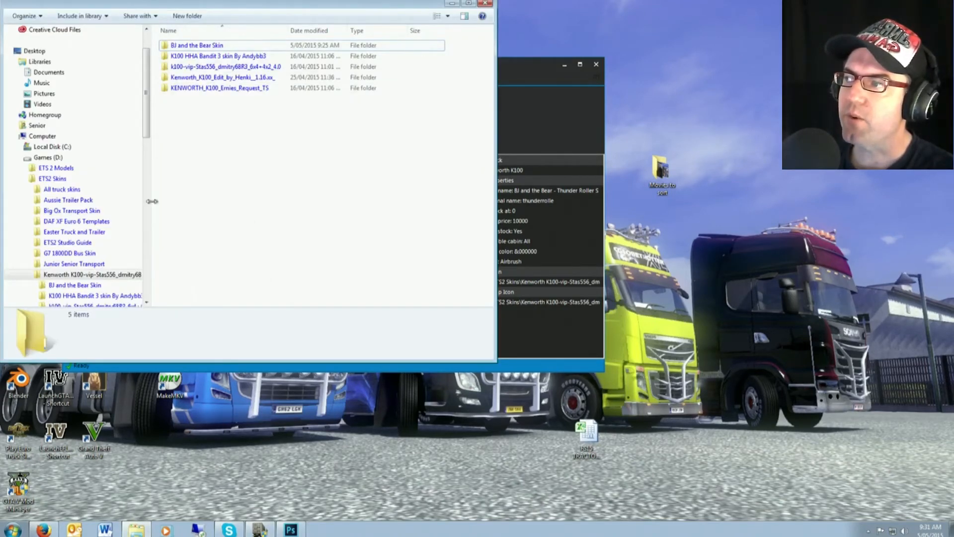
left_click(61, 181)
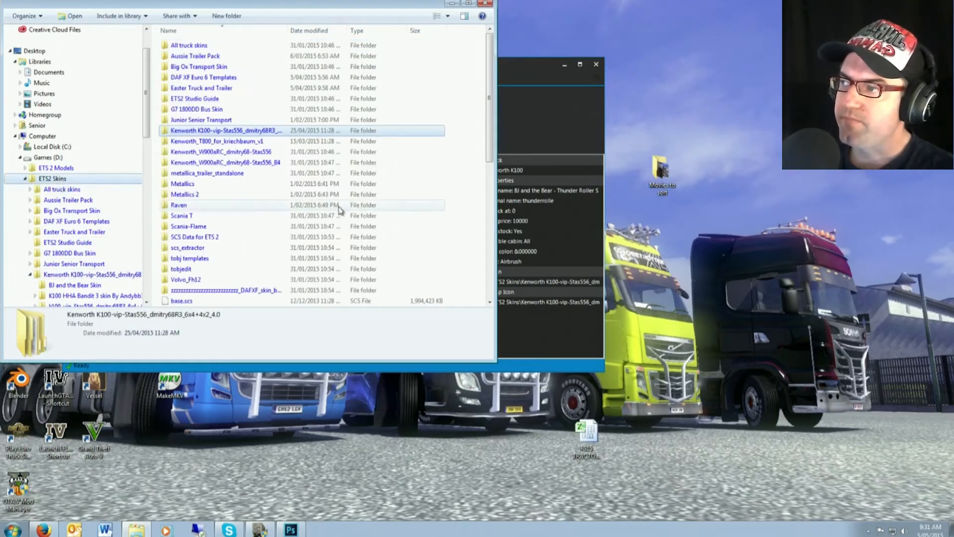
double_click(232, 143)
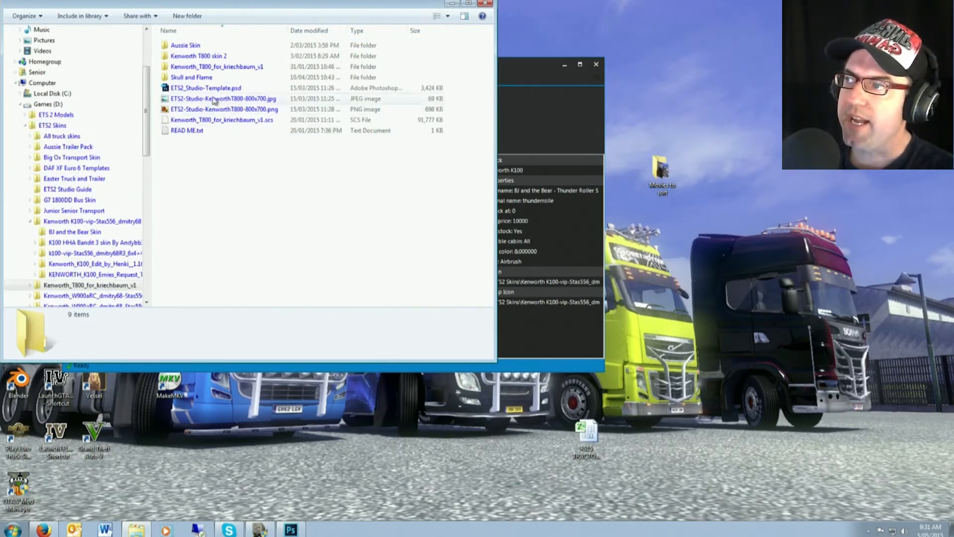
double_click(193, 46)
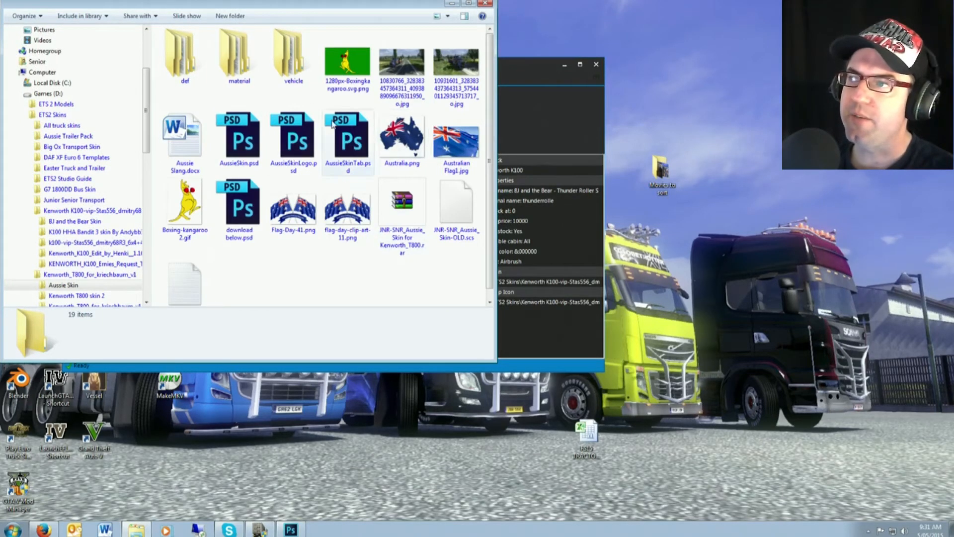
double_click(239, 61)
double_click(181, 46)
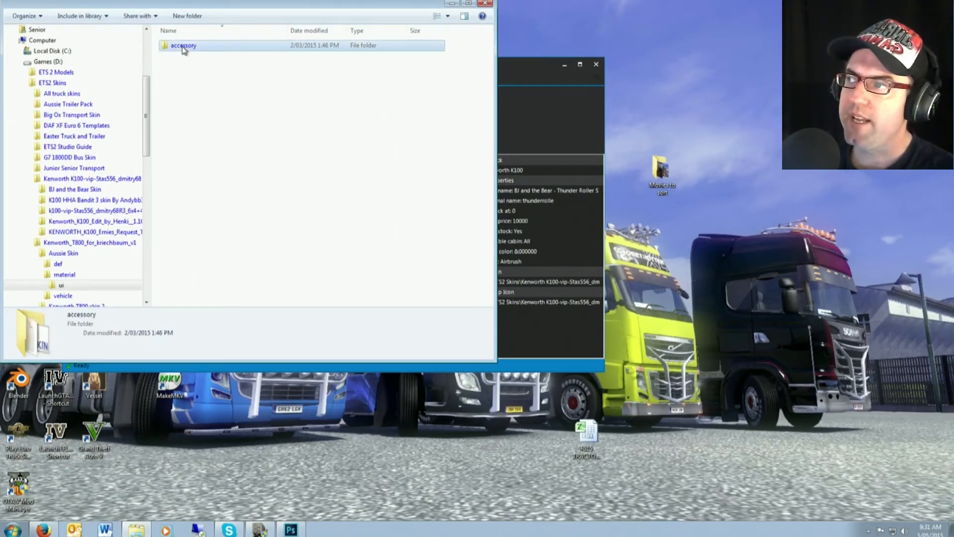
double_click(183, 46)
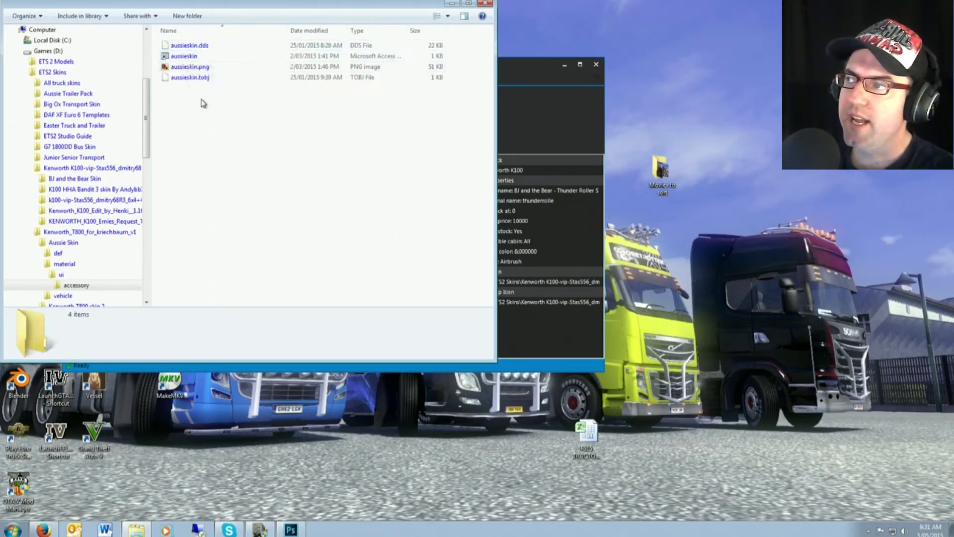
left_click(184, 68)
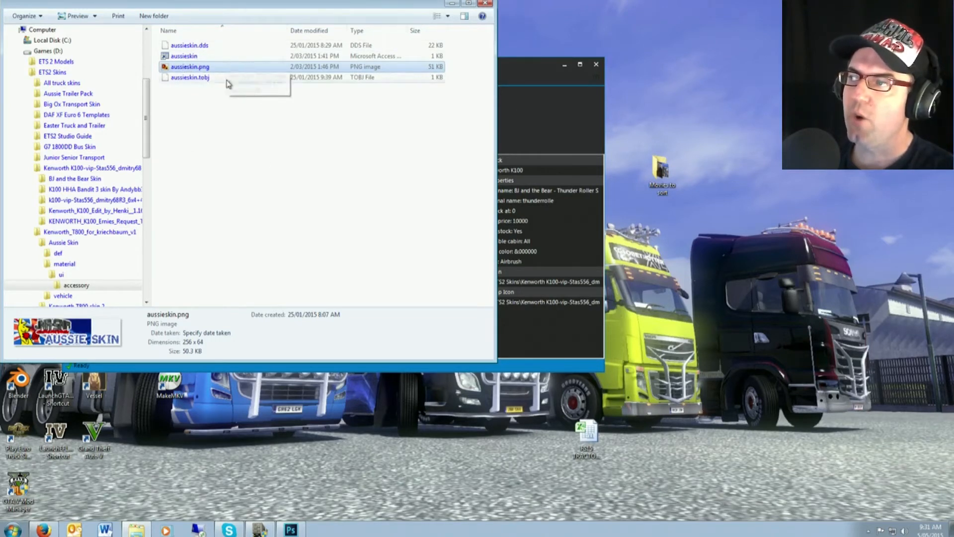
left_click(204, 47)
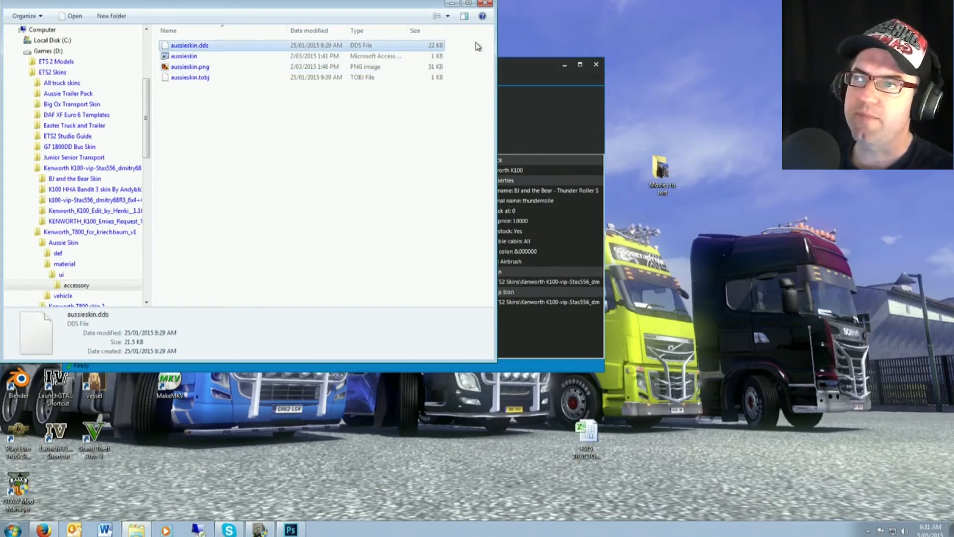
left_click(452, 4)
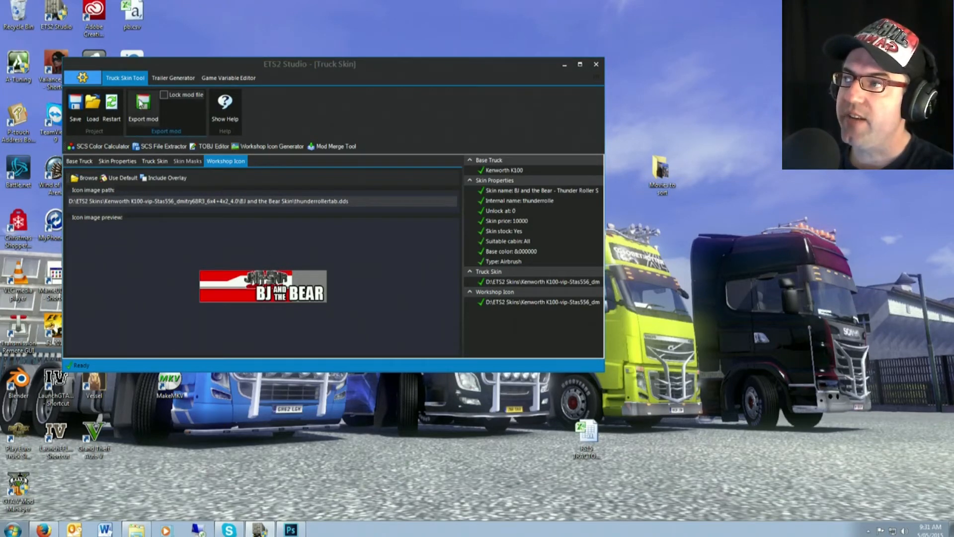
Open the project save dialog and cancel it without saving, and start exporting the mod as an SCS file.
left_click(75, 104)
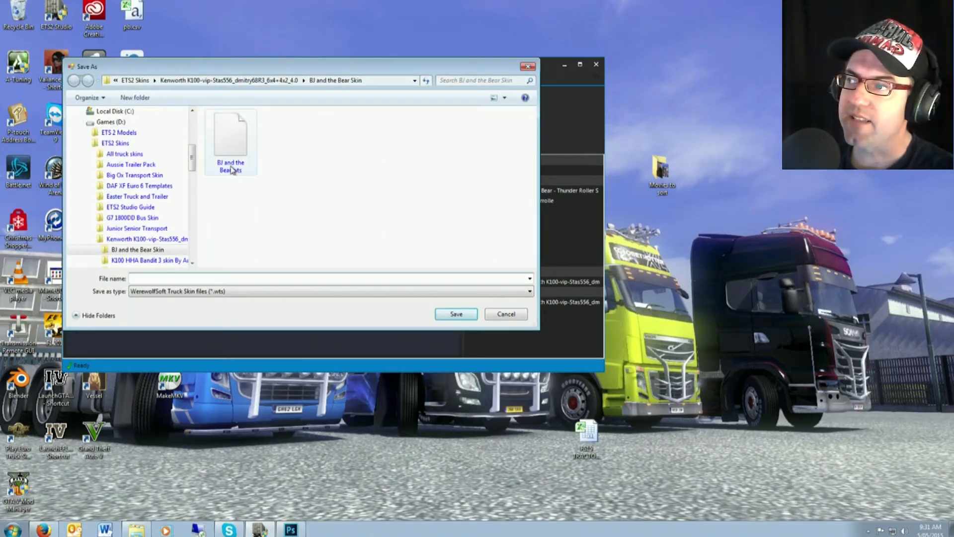
left_click(516, 315)
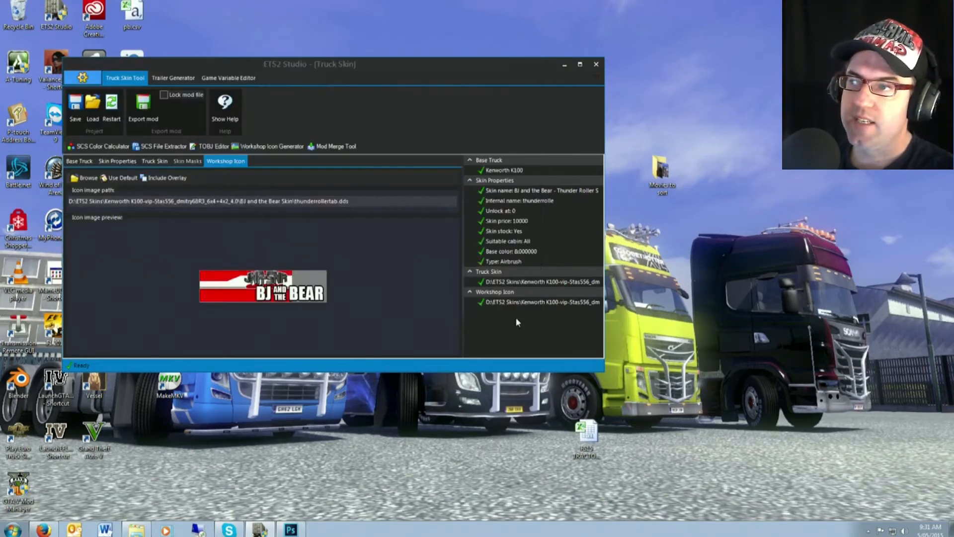
left_click(145, 107)
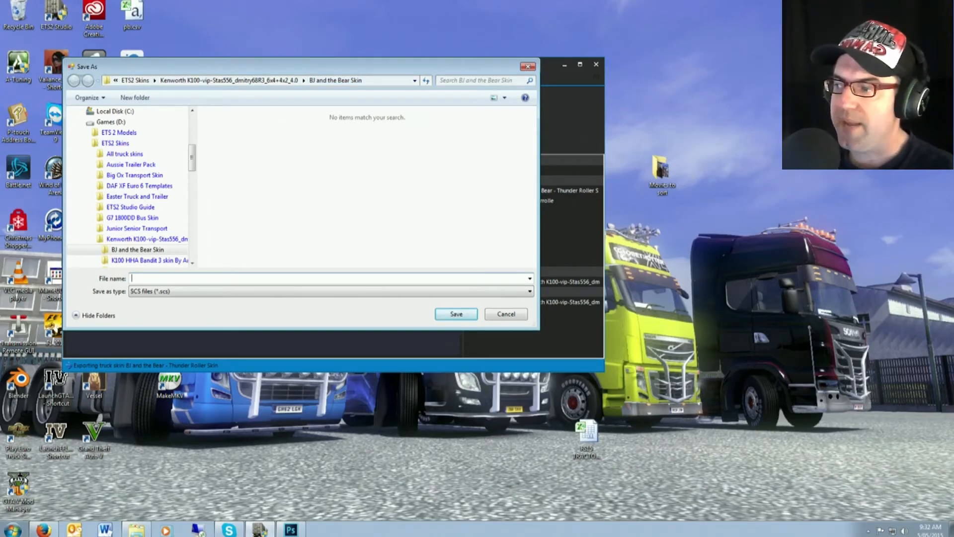
In Windows Explorer, copy the file name "JNR-SNR BJ and the Bear - Thunder Roller Skin" from the Euro Truck Simulator 2 mod folder in Documents.
key("alt+Tab")
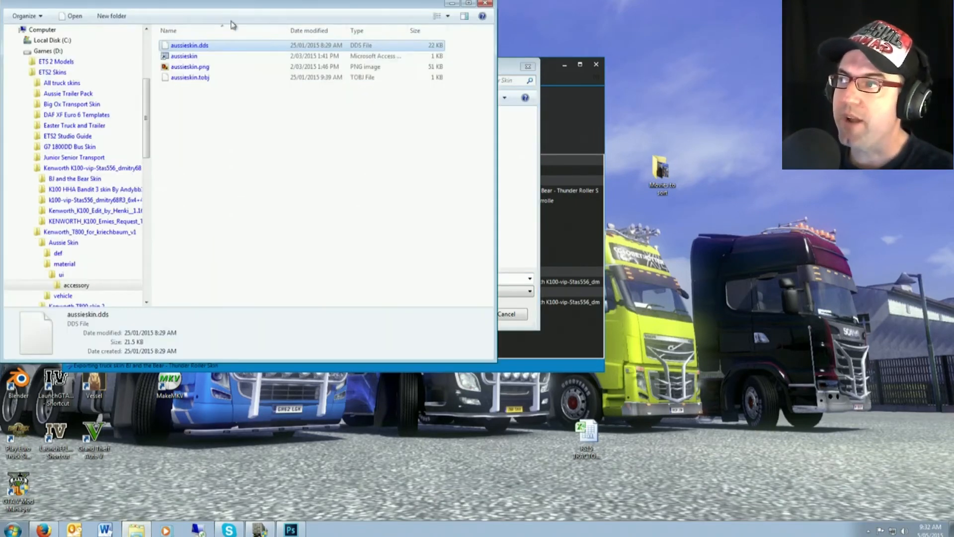
left_click_drag(230, 5, 367, 122)
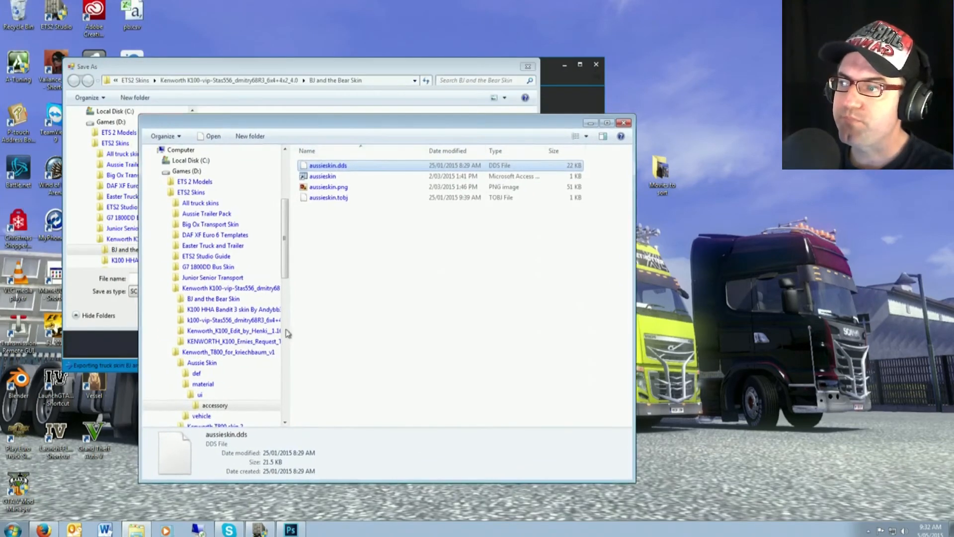
left_click(213, 299)
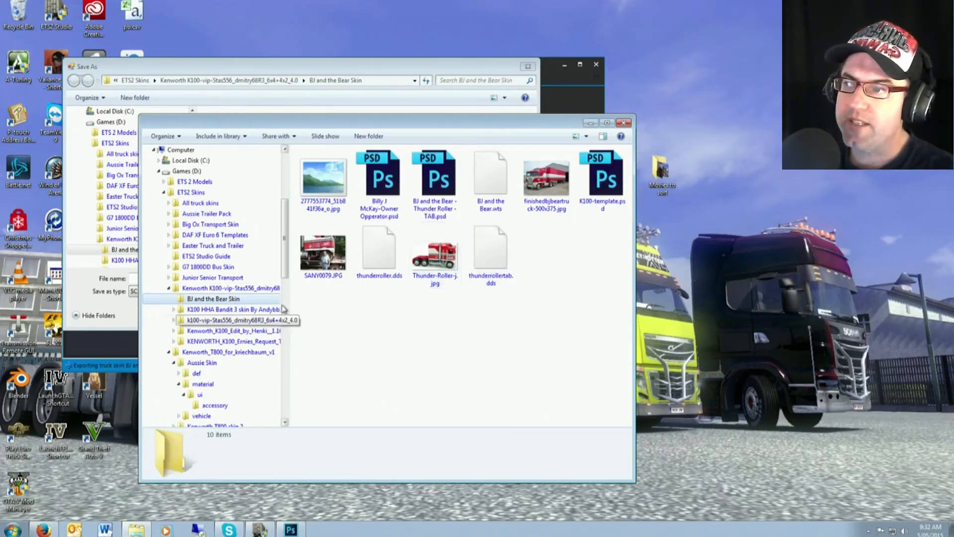
left_click_drag(285, 271, 295, 209)
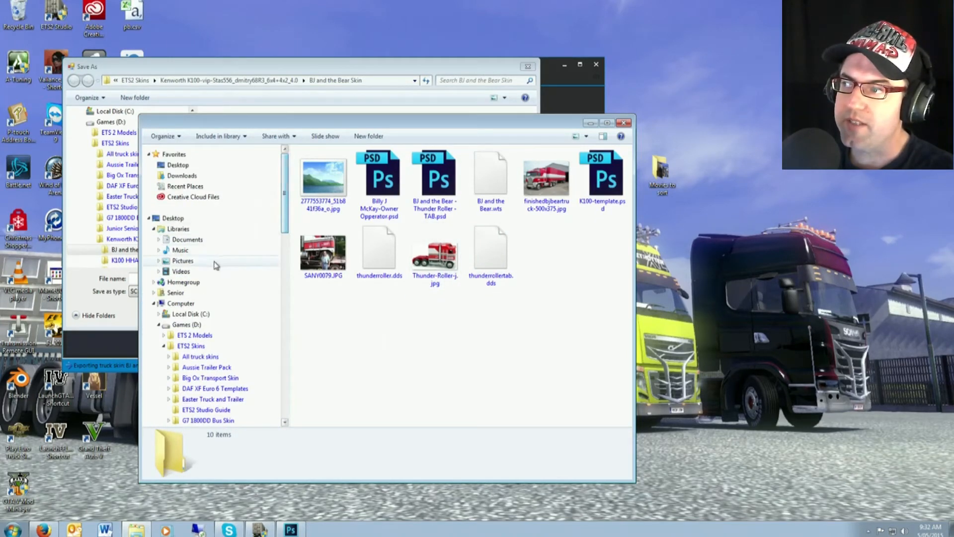
left_click(191, 240)
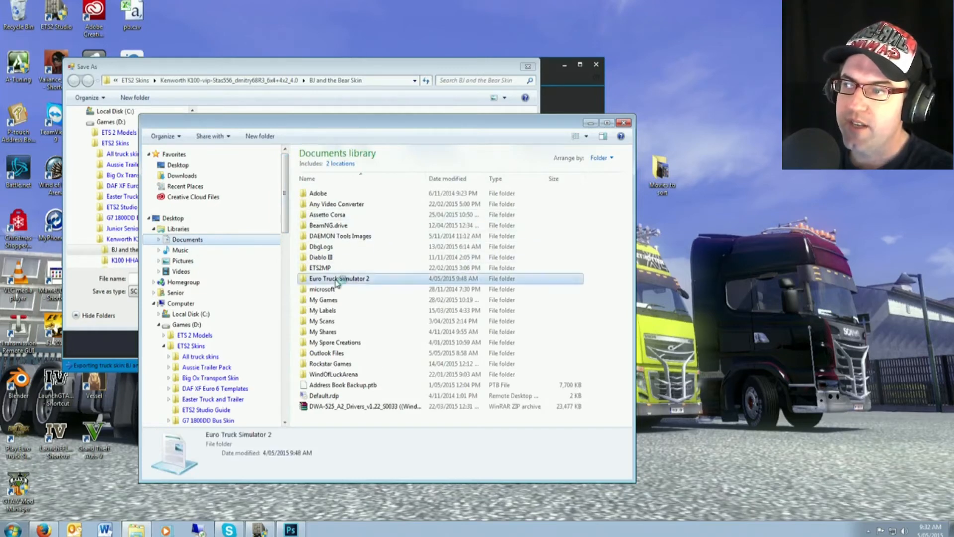
double_click(348, 274)
double_click(318, 193)
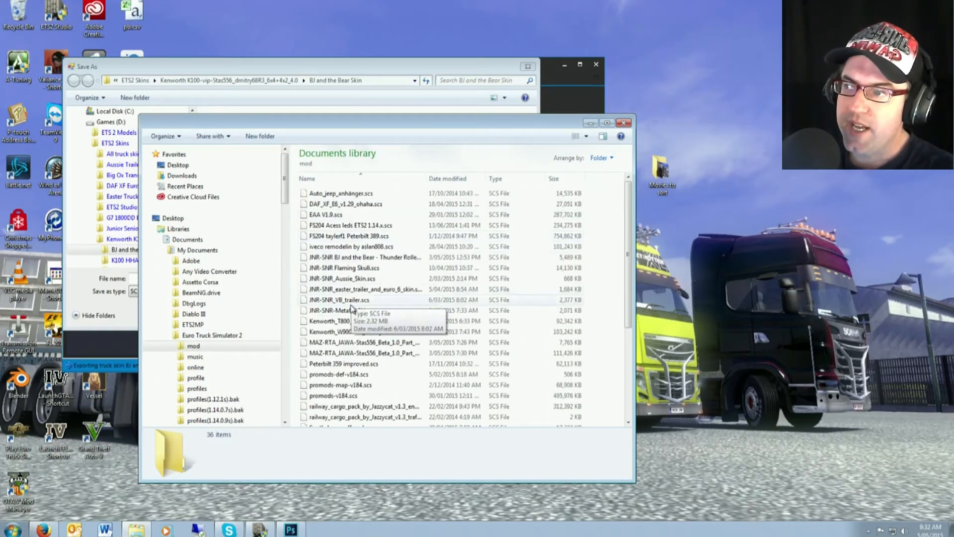
left_click(369, 258)
left_click(365, 258)
key("ctrl+c")
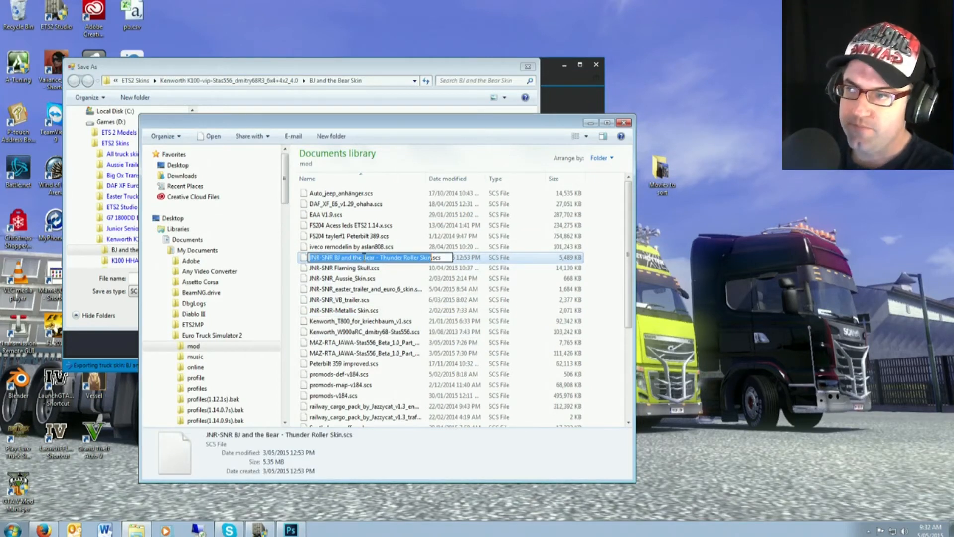
Delete the old JNR-SNR BJ and the Bear - Thunder Roller Skin.scs from the Euro Truck Simulator 2 mod folder.
left_click(359, 268)
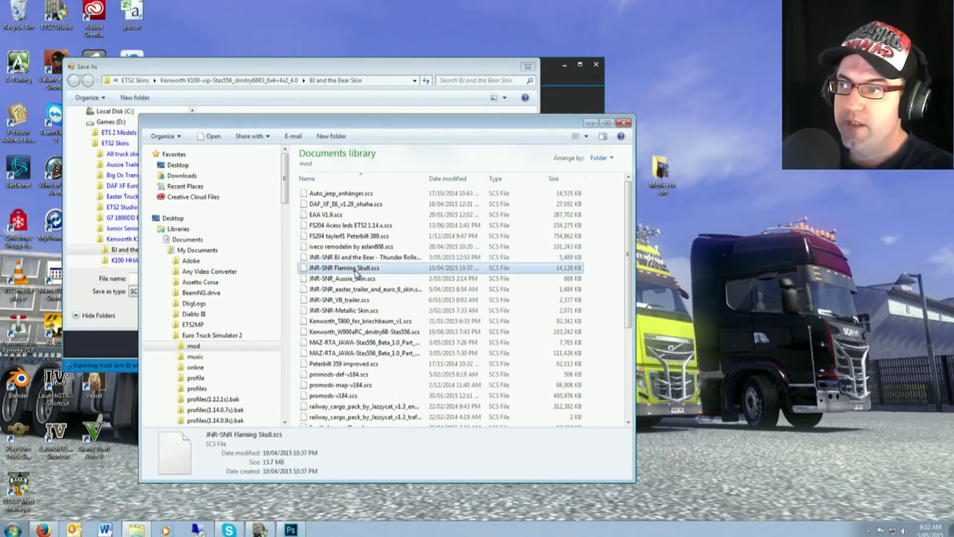
left_click(357, 260)
key("Delete")
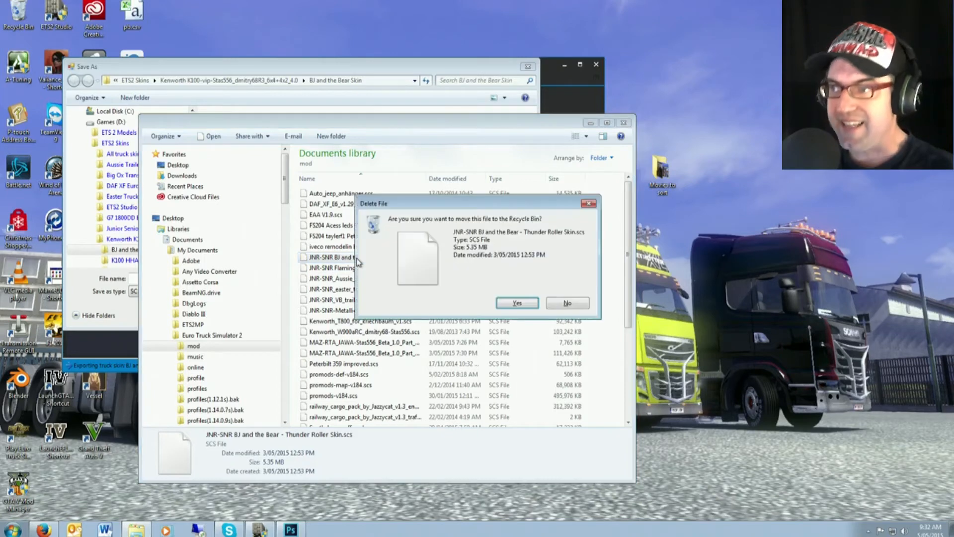
left_click(509, 303)
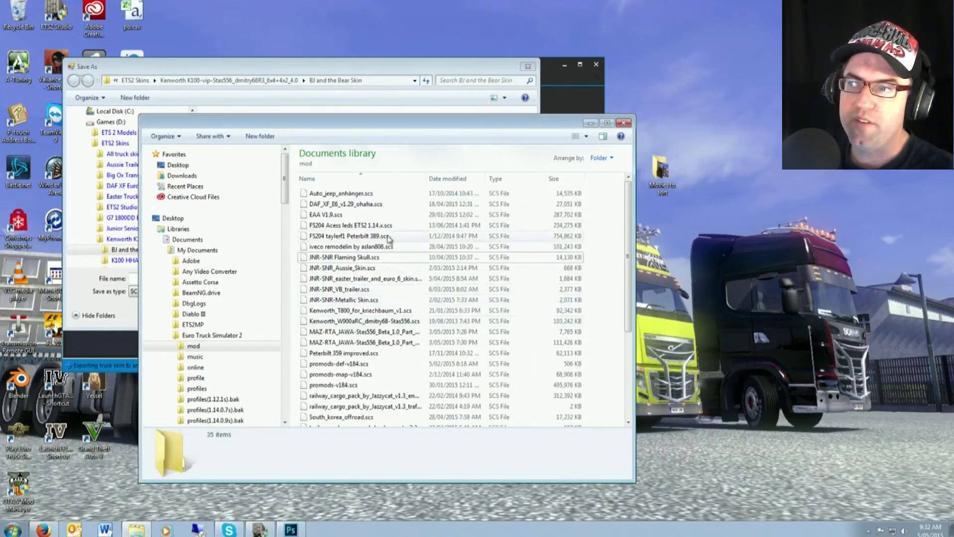
In ETS2 Studio, export the mod to the BJ and the Bear Skin folder as "JNR-SNR BJ and the Bear - Thunder Roller Skin.scs".
left_click(323, 71)
left_click(223, 280)
key("ctrl+v")
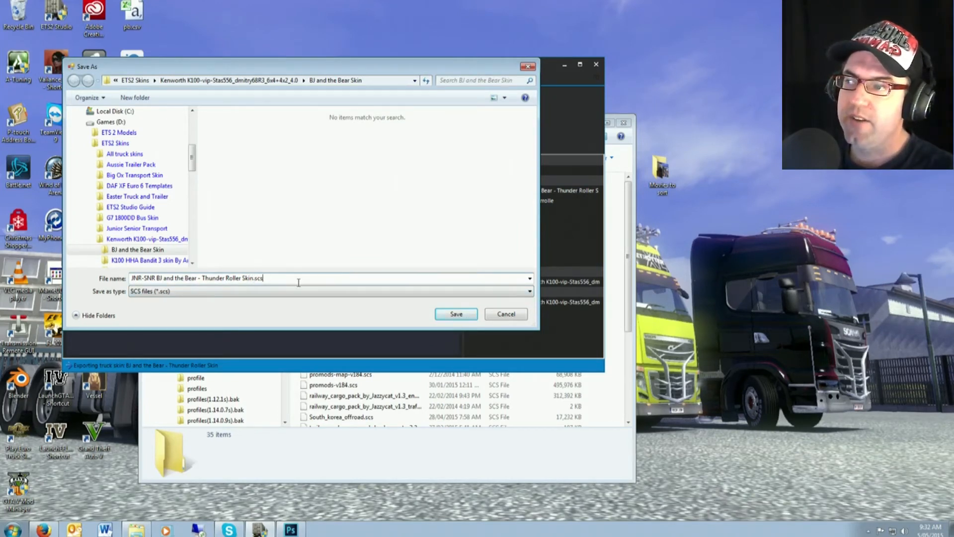
left_click(456, 314)
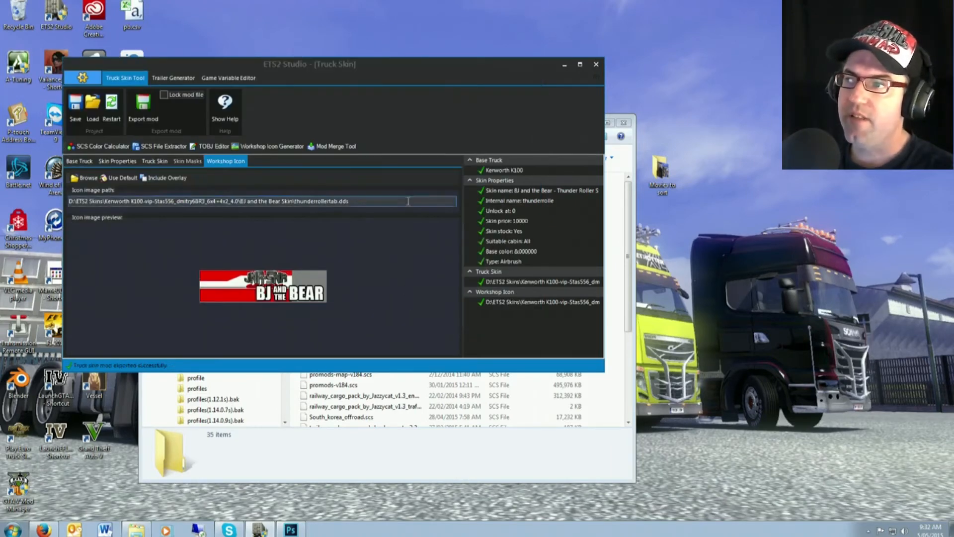
In a new Windows Explorer window, open D:\ETS2 Skins\Kenworth K100-vip-Stas556_dmitry68R3_6x4+4x2_4.0\BJ and the Bear Skin and locate the exported SCS file.
left_click(411, 466)
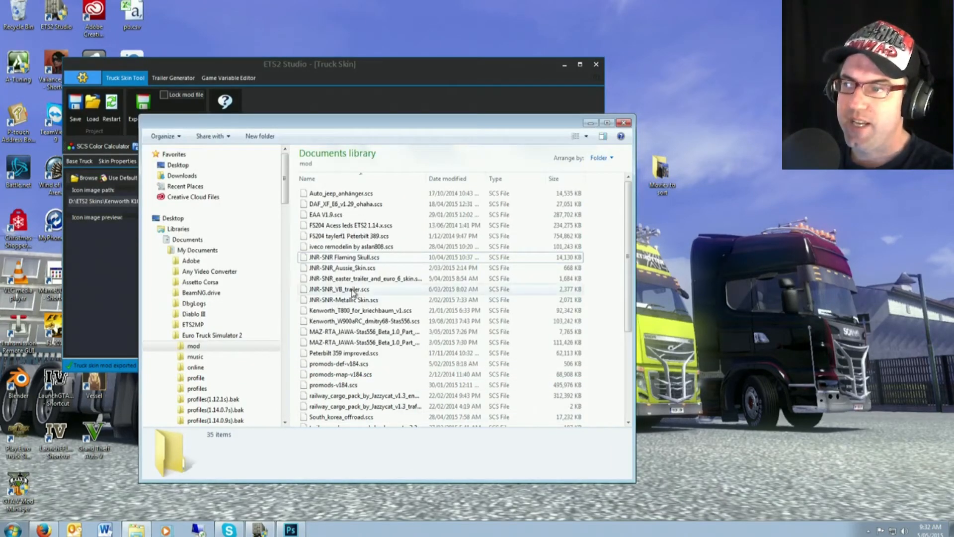
key("super+e")
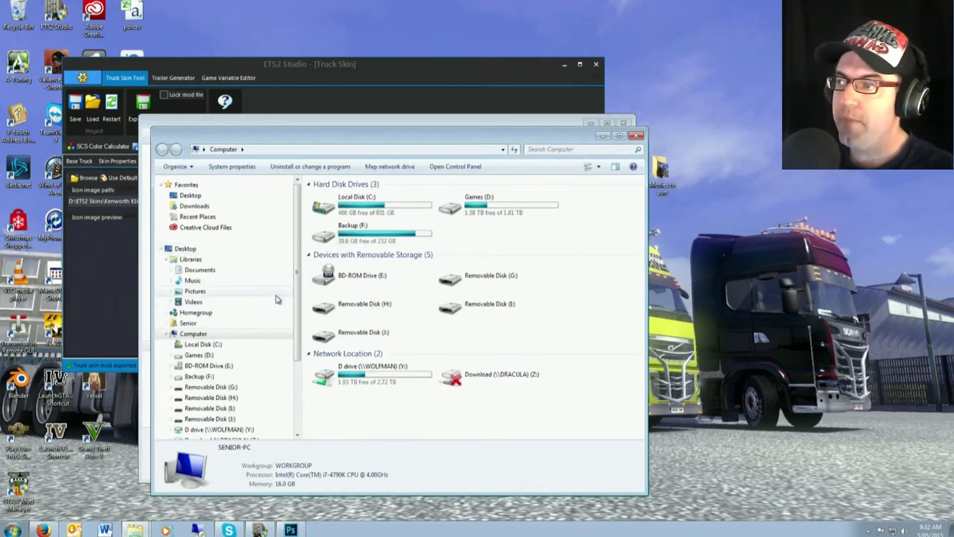
left_click(201, 356)
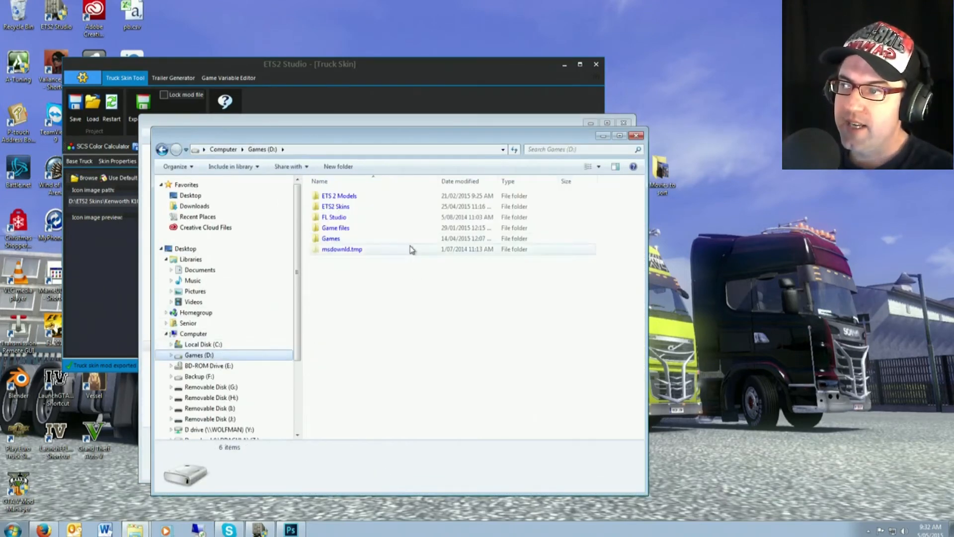
double_click(341, 207)
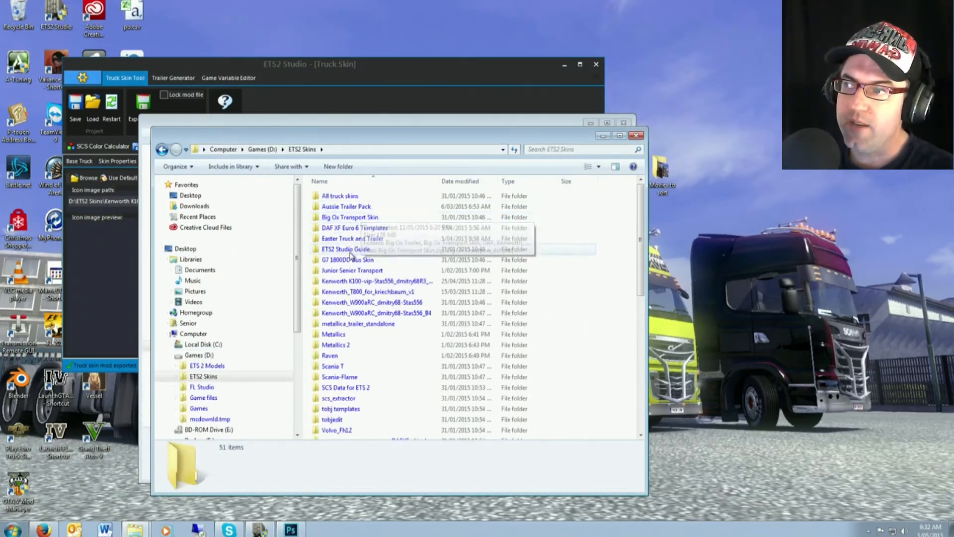
double_click(353, 281)
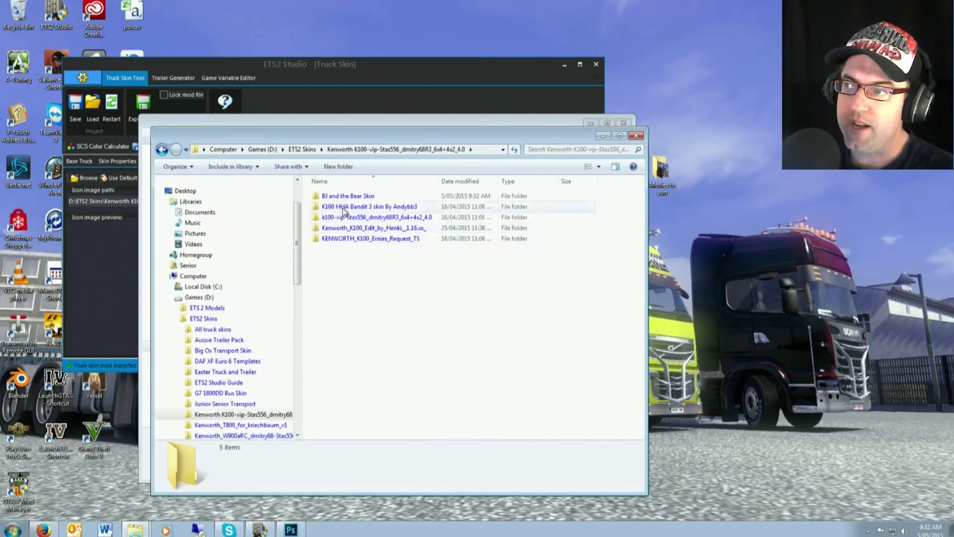
double_click(344, 197)
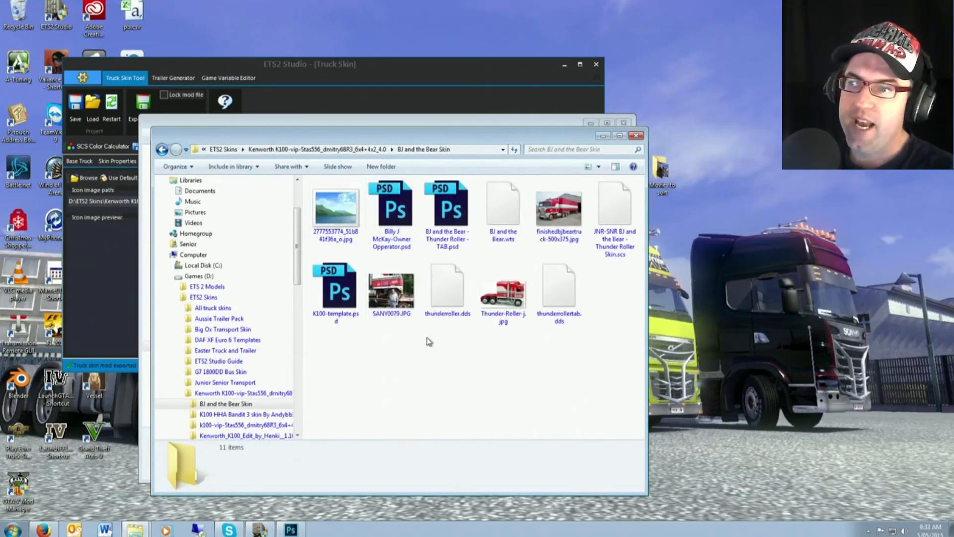
left_click(621, 239)
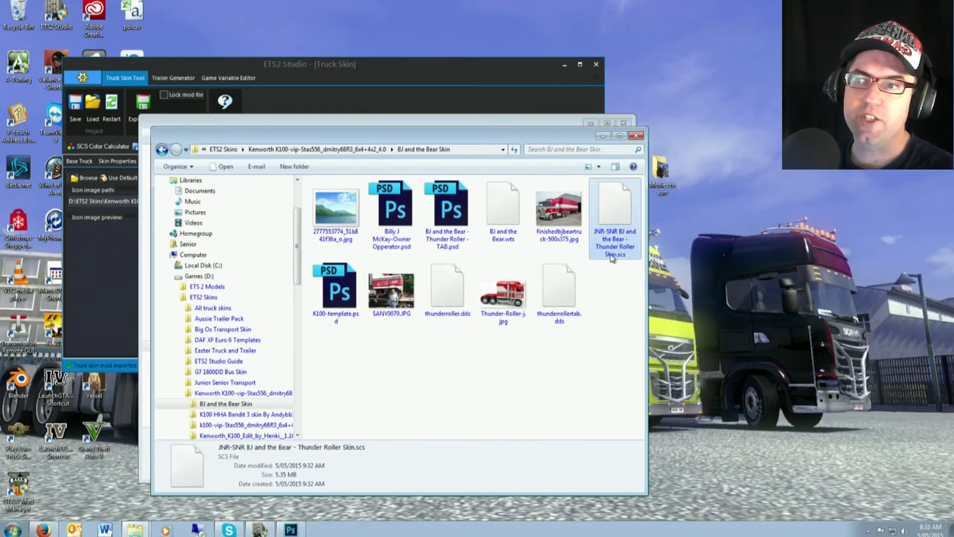
left_click(623, 308)
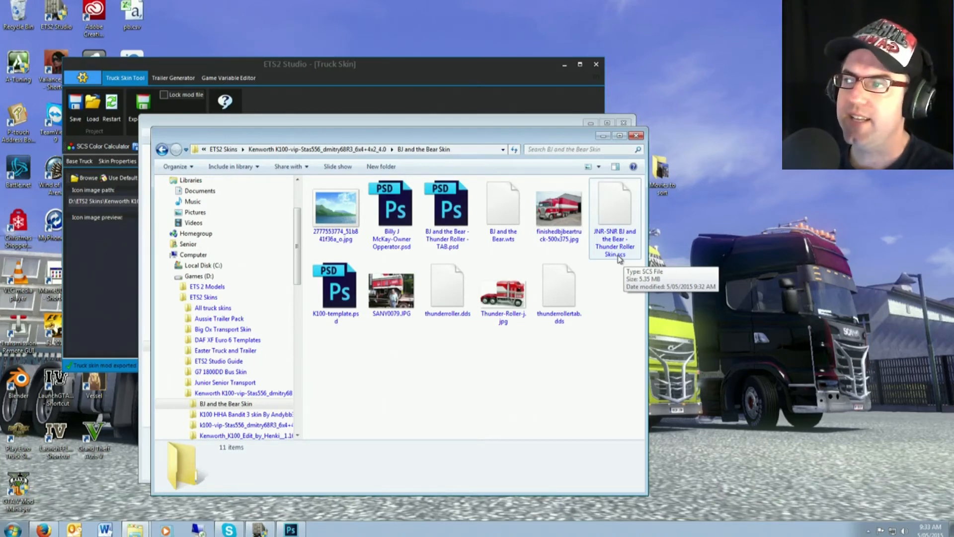
Examine the advanced folder view settings for hidden files and file extensions, and close the folder options.
left_click(195, 169)
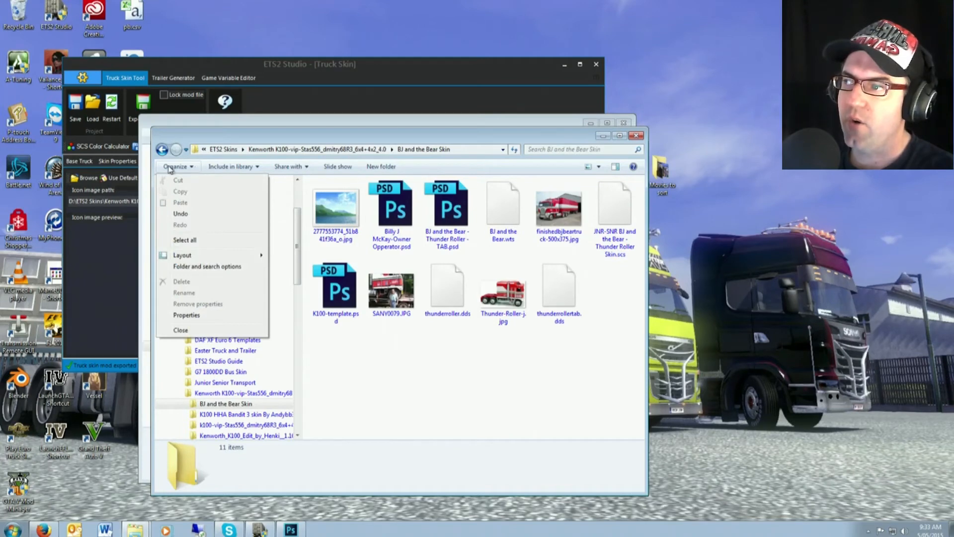
left_click(211, 267)
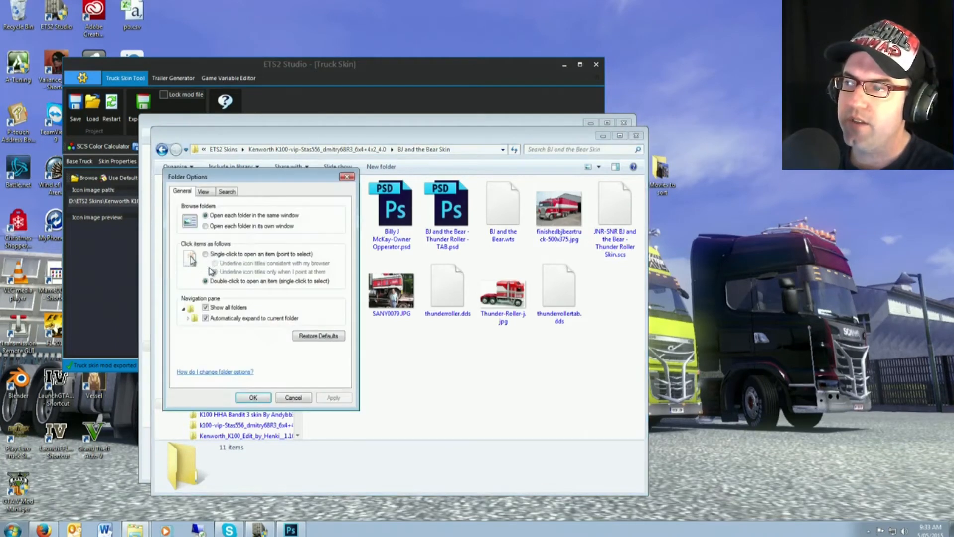
left_click(213, 193)
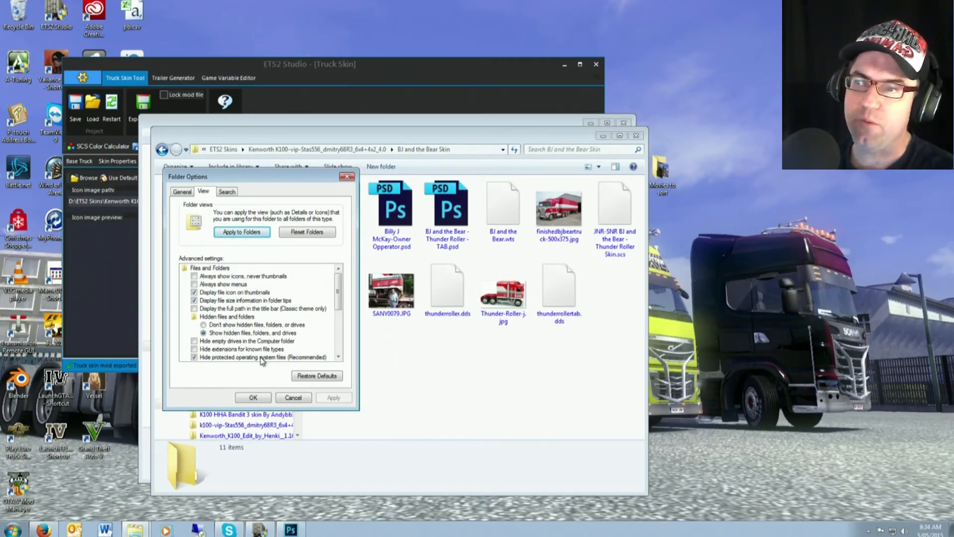
left_click(253, 397)
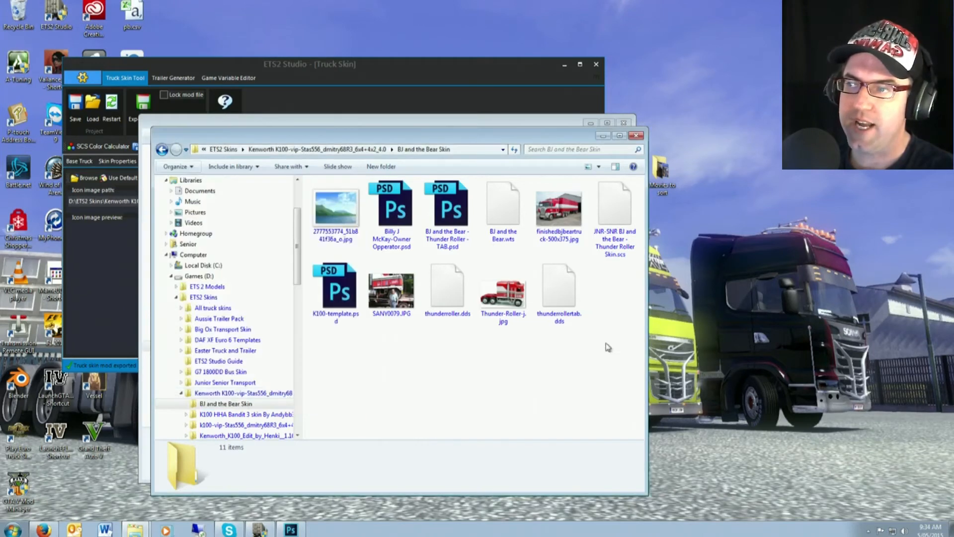
Copy the exported JNR-SNR BJ and the Bear - Thunder Roller Skin.scs into the Euro Truck Simulator 2 mod folder.
left_click(610, 245)
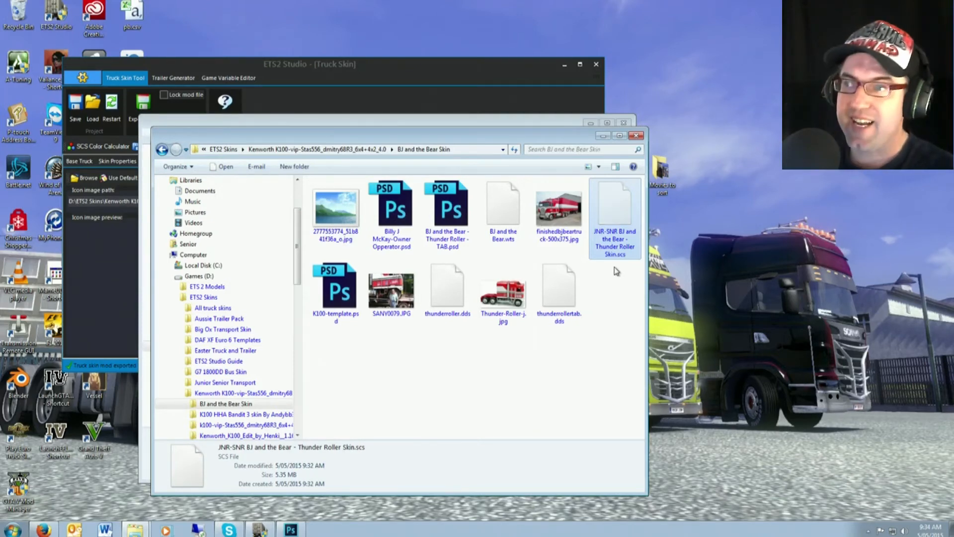
left_click(340, 120)
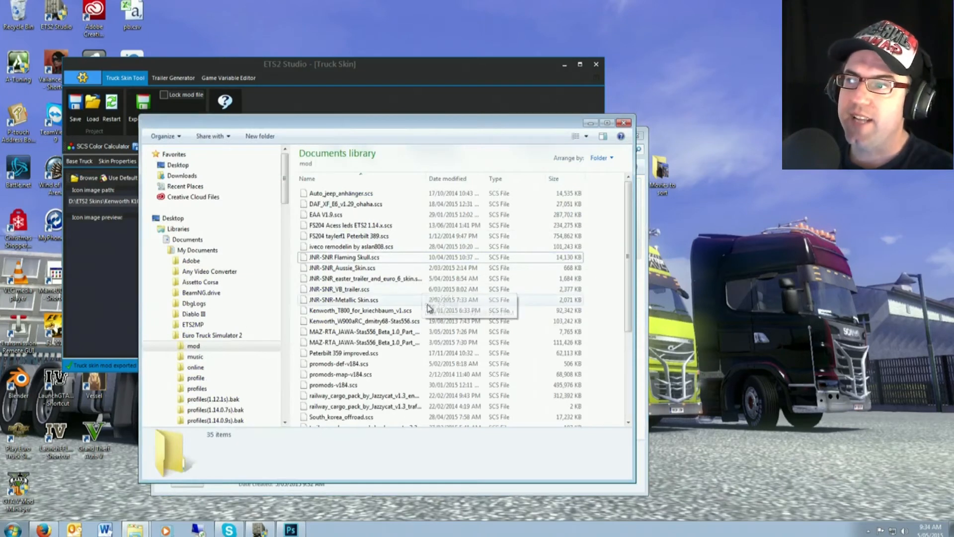
key("ctrl+v")
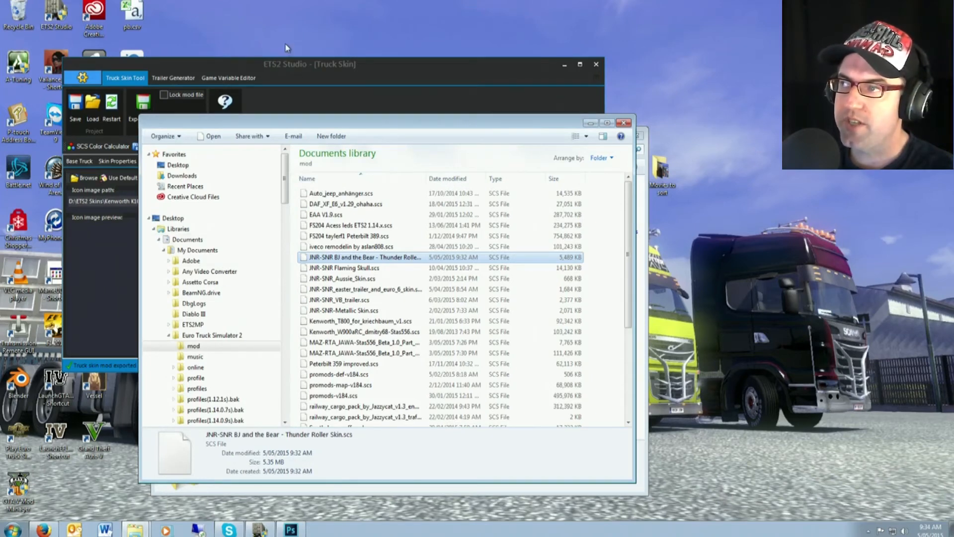
left_click_drag(276, 64, 407, 30)
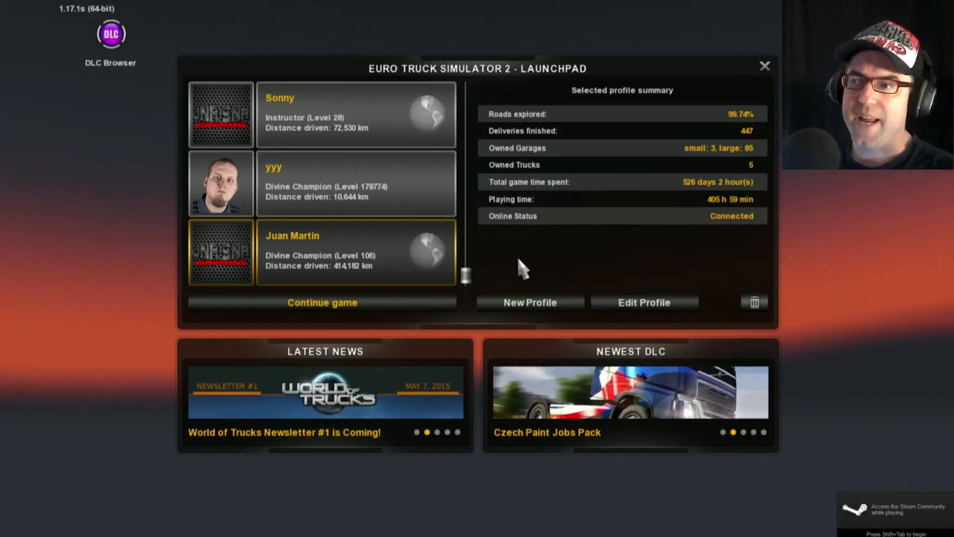
In Euro Truck Simulator 2, edit the selected profile to disable the MAZ-RTA_JAWA-Stas556 mods, review the active mods, and apply the changes.
left_click(644, 303)
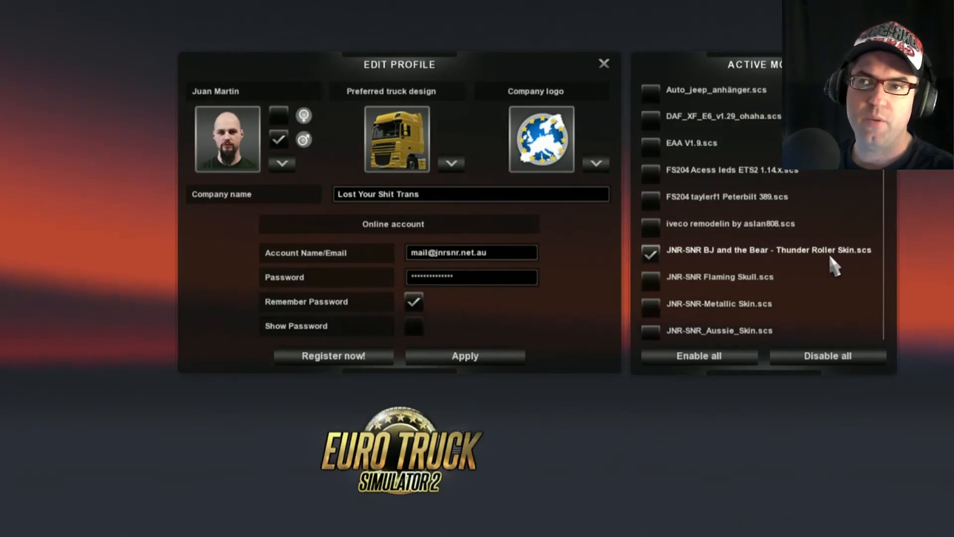
left_click_drag(884, 95, 884, 194)
left_click(650, 189)
left_click(650, 188)
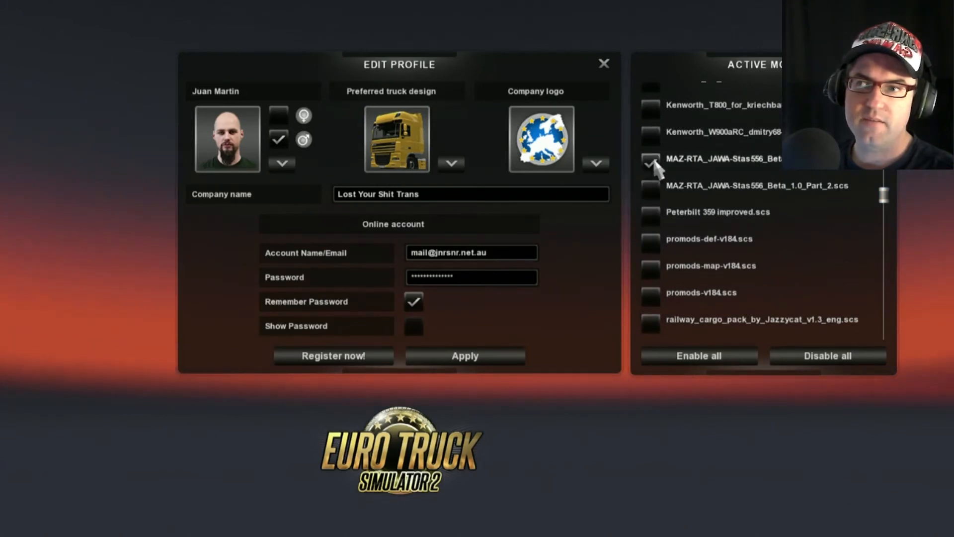
left_click(650, 161)
left_click_drag(884, 194, 884, 326)
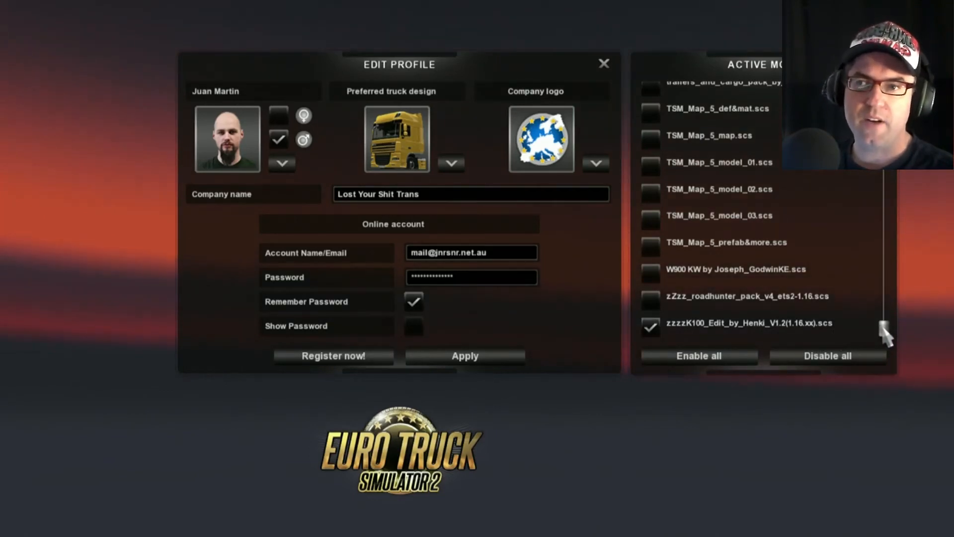
left_click_drag(884, 332, 886, 97)
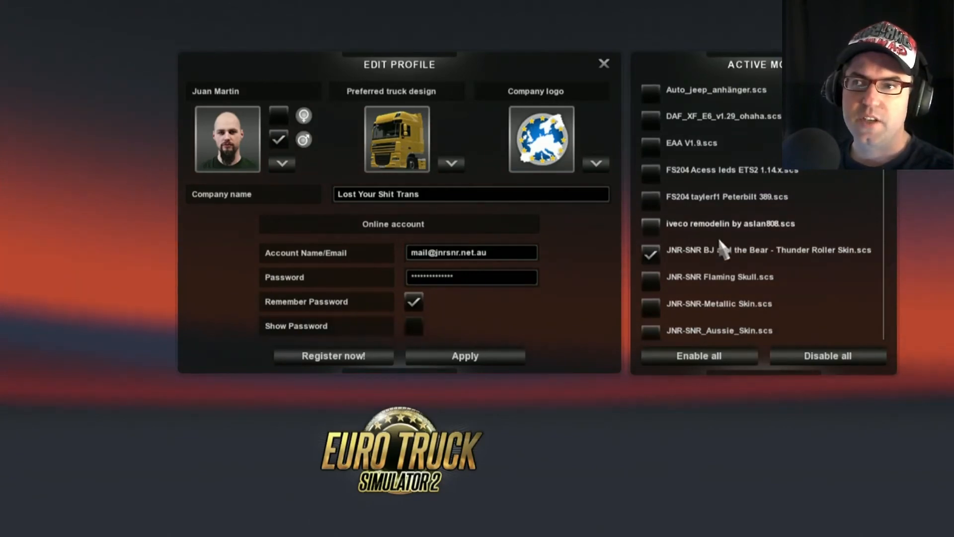
left_click(466, 359)
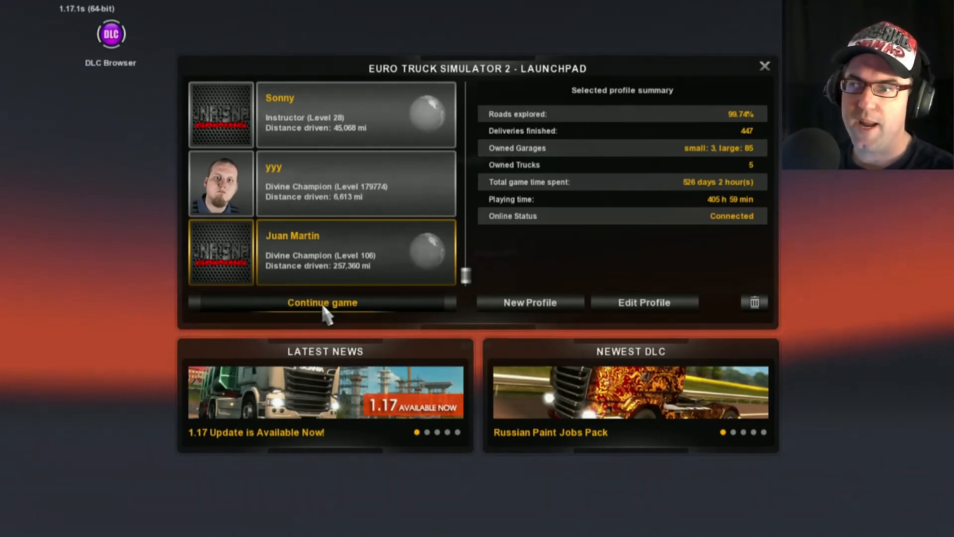
Continue the game with the selected profile and examine the Thunder Roller skin on the Kenworth K100.
left_click(323, 306)
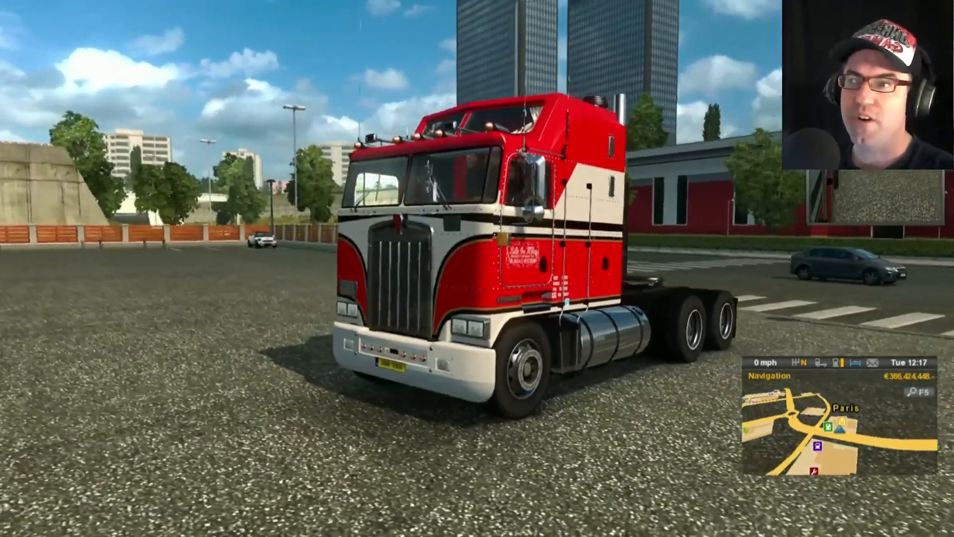
scroll(477, 268, "up", 5)
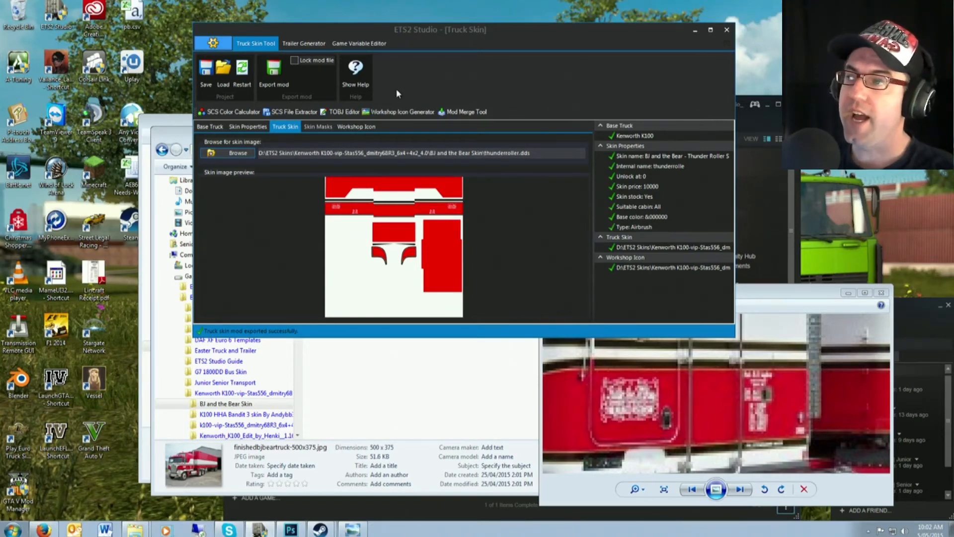
In ETS2 Studio, reload thunderroller.dds from the BJ and the Bear Skin folder as the truck skin image.
left_click(238, 153)
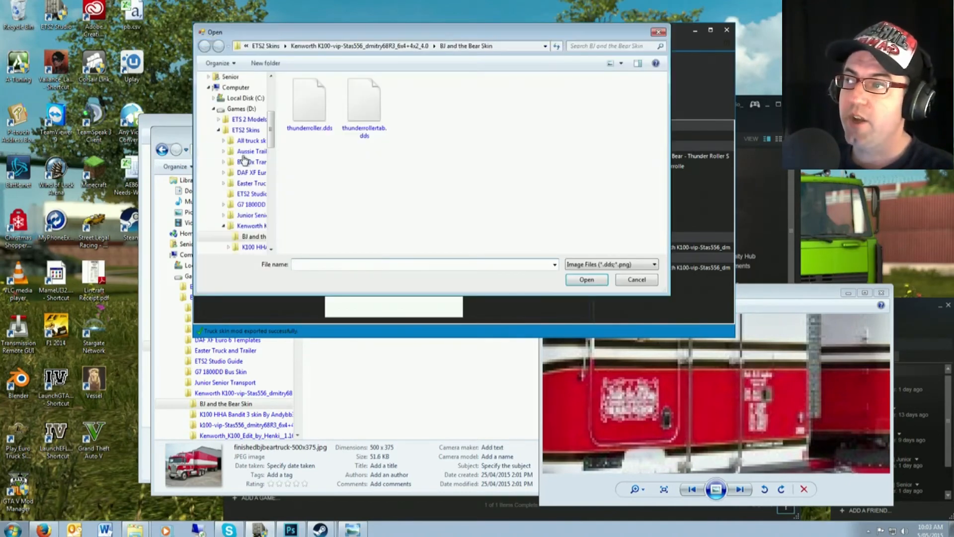
double_click(309, 114)
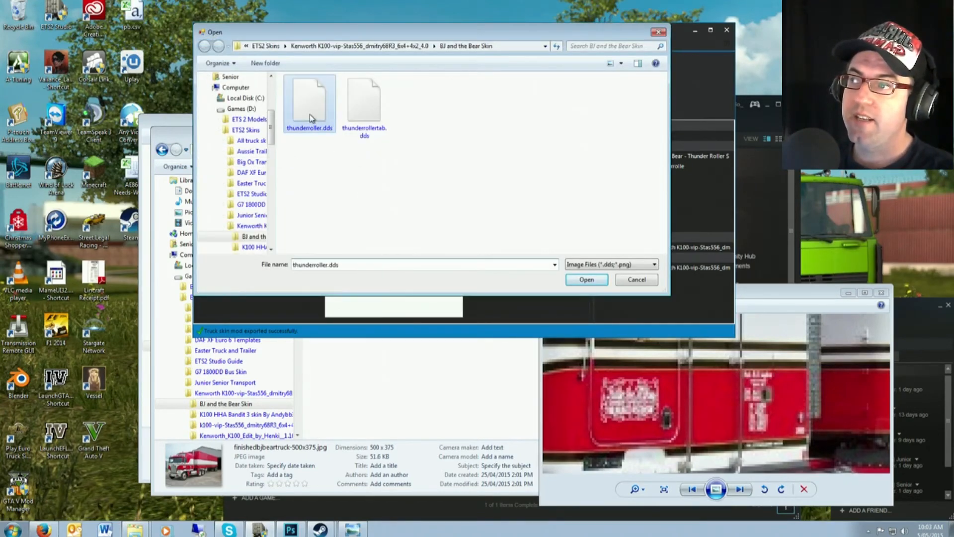
left_click(552, 302)
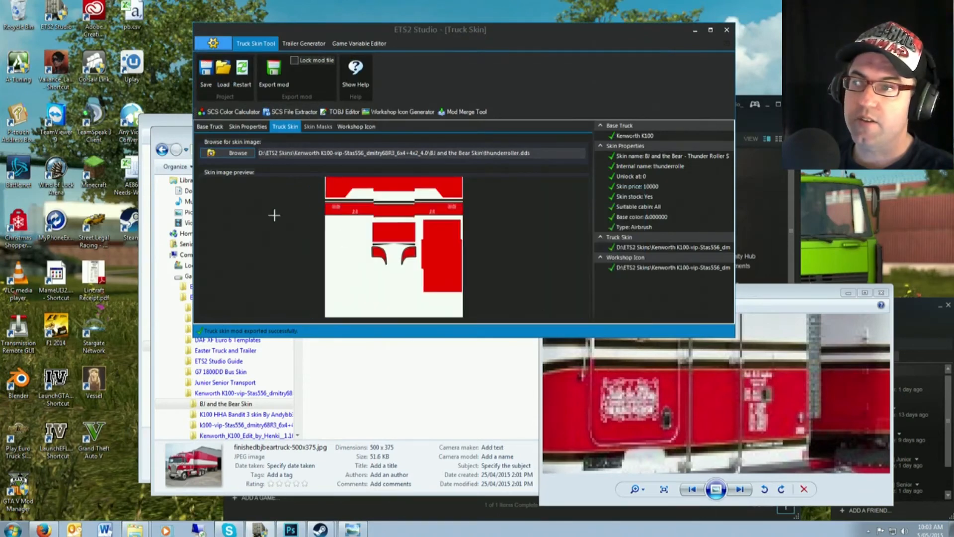
left_click(234, 153)
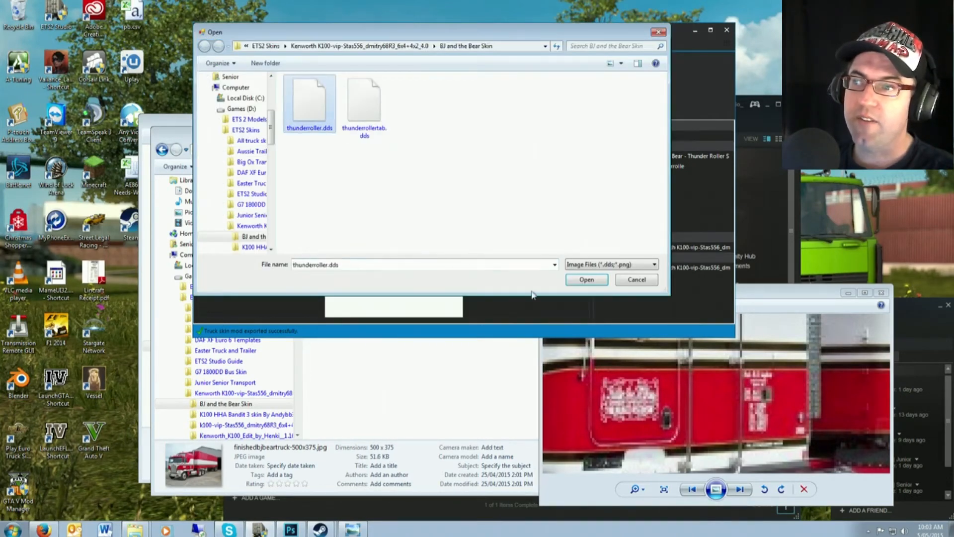
left_click(586, 280)
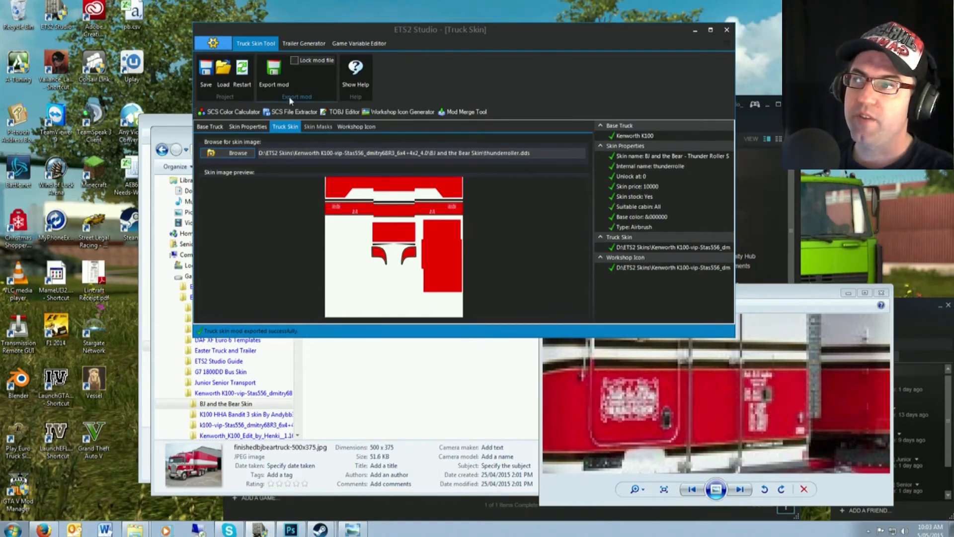
Check the workshop icon and export the mod to the BJ and the Bear Skin folder as JNR-SNR BJ and the Bear - Thunder Roller Skin.scs.
left_click(347, 129)
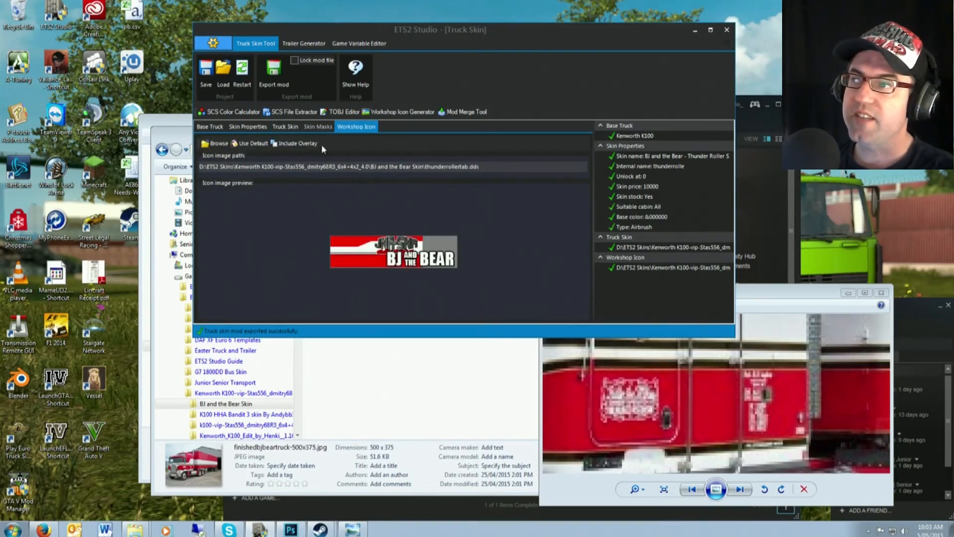
left_click(274, 75)
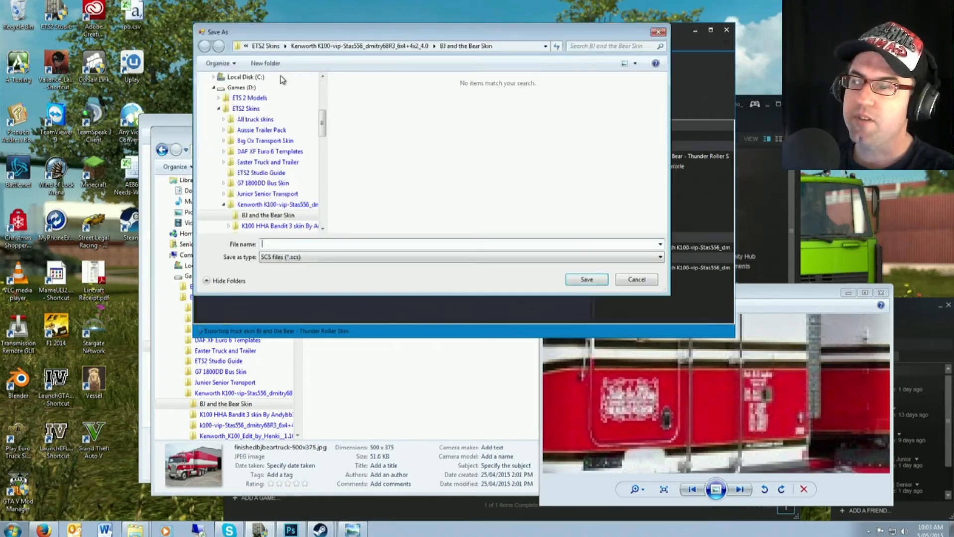
left_click(182, 124)
left_click(338, 259)
key("ctrl+c")
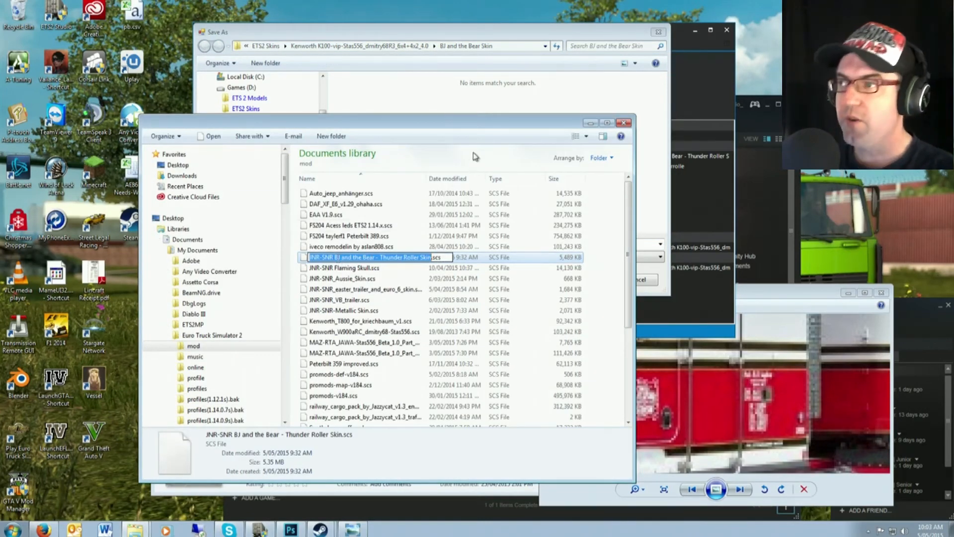
left_click(655, 331)
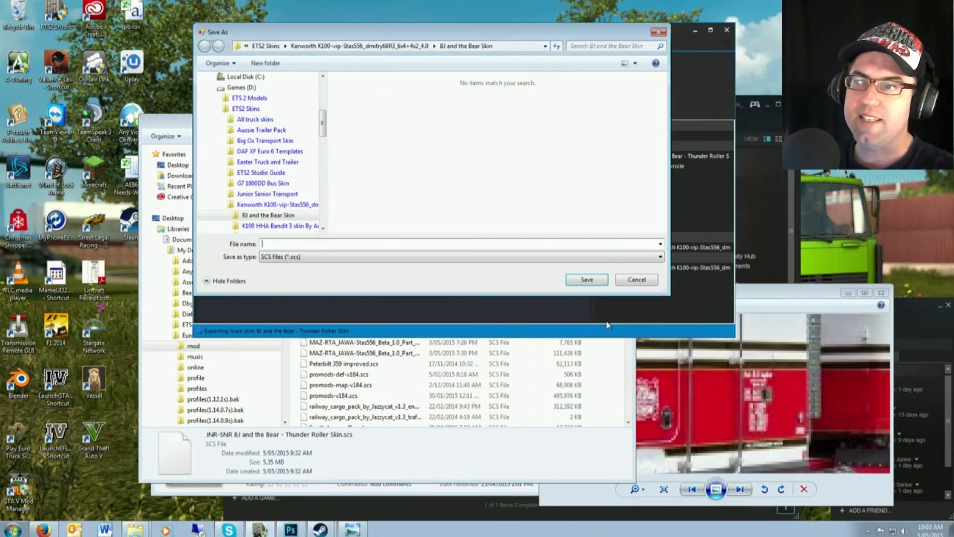
left_click(337, 243)
key("ctrl+v")
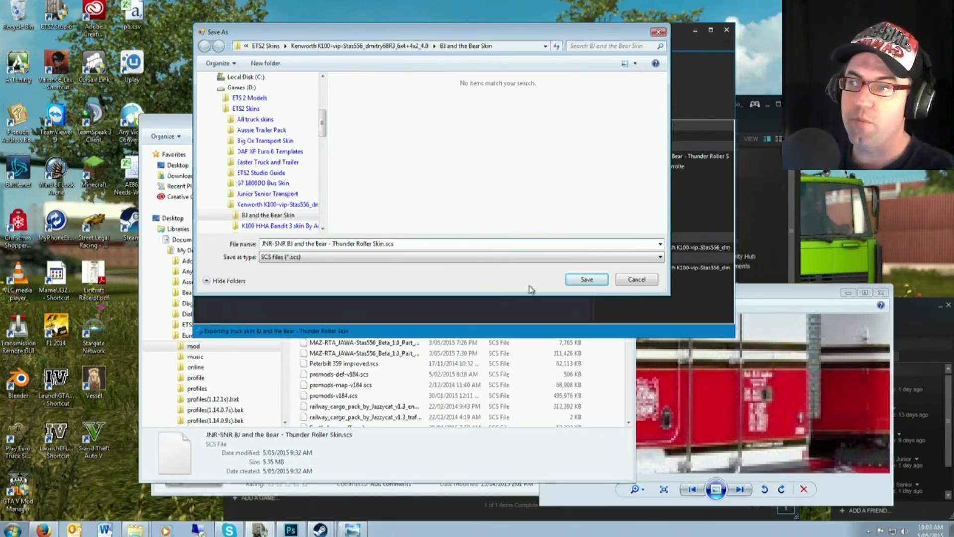
left_click(587, 280)
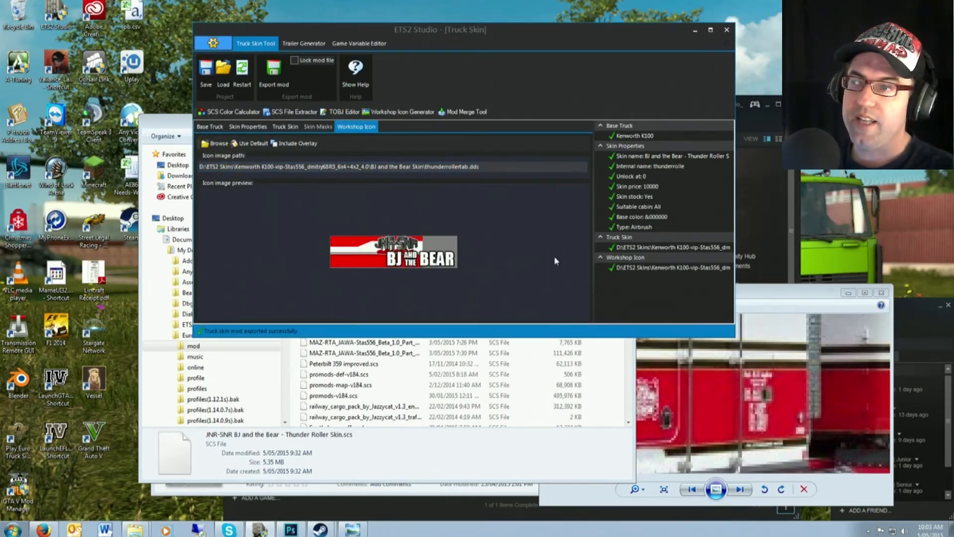
Delete the old JNR-SNR BJ and the Bear - Thunder Roller Skin.scs from the Euro Truck Simulator 2 mod folder.
left_click(694, 32)
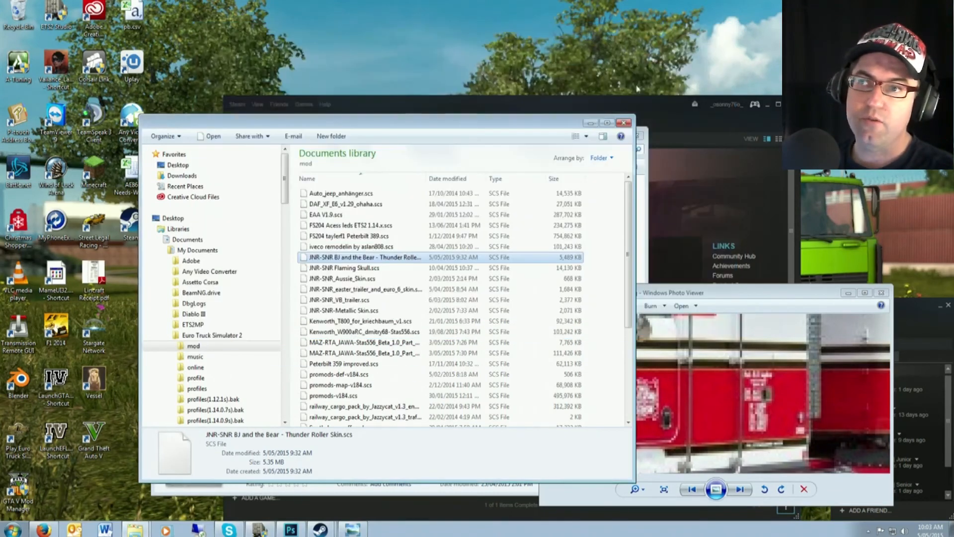
left_click(389, 268)
left_click(382, 257)
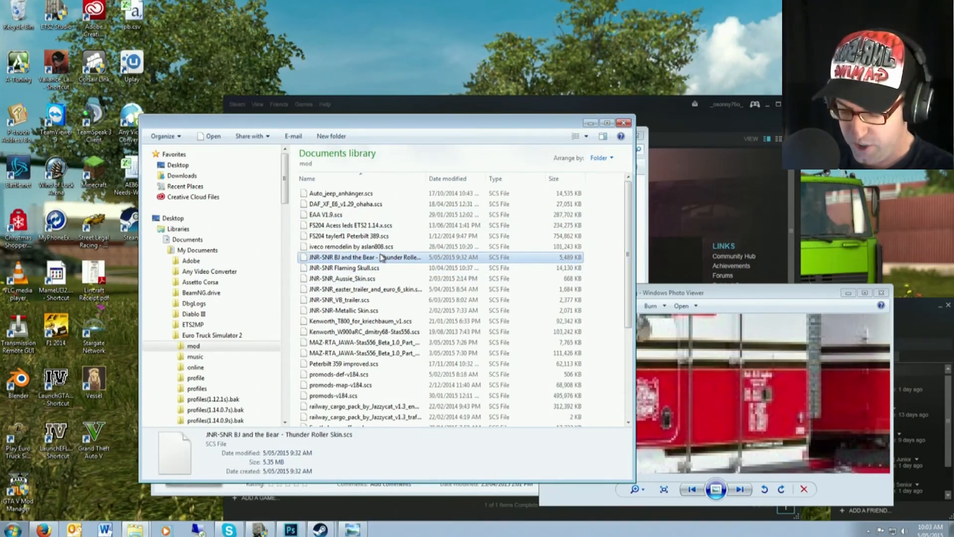
key("Delete")
key("Return")
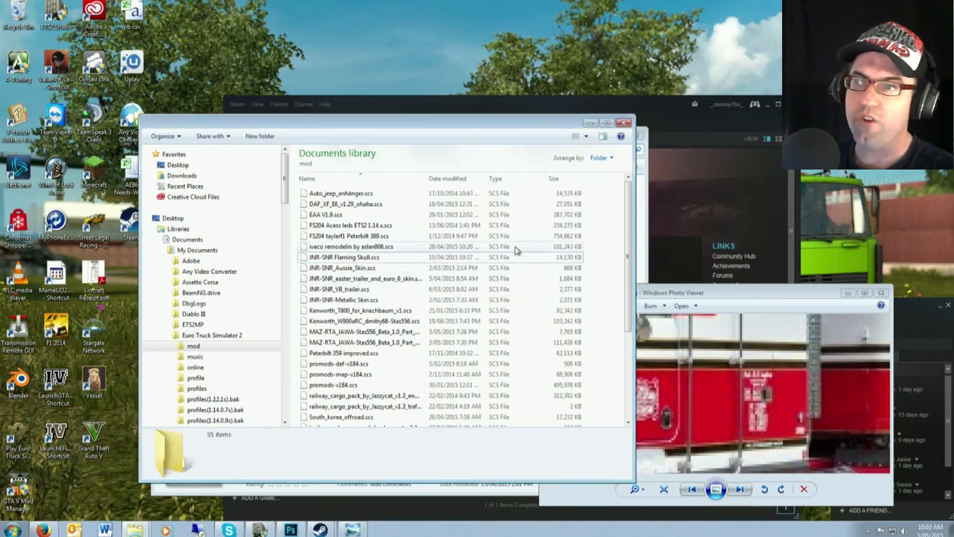
Copy the newly exported JNR-SNR BJ and the Bear - Thunder Roller Skin.scs from the BJ and the Bear Skin folder into the mod folder.
left_click(645, 213)
left_click(593, 254)
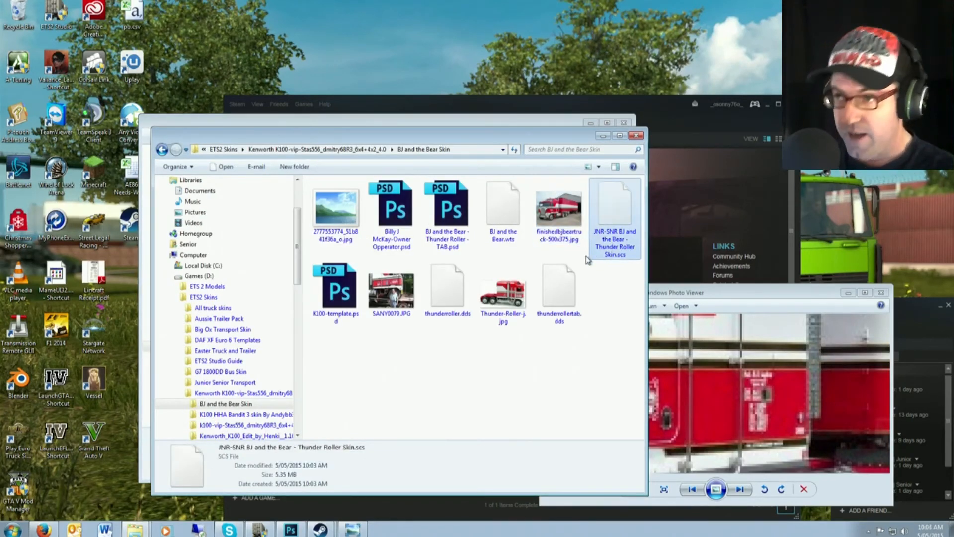
left_click(455, 125)
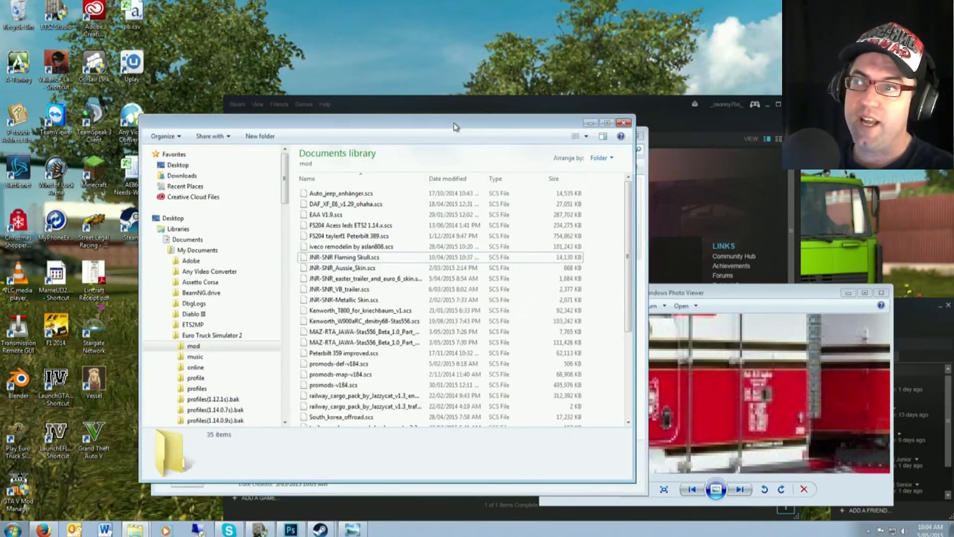
key("ctrl+v")
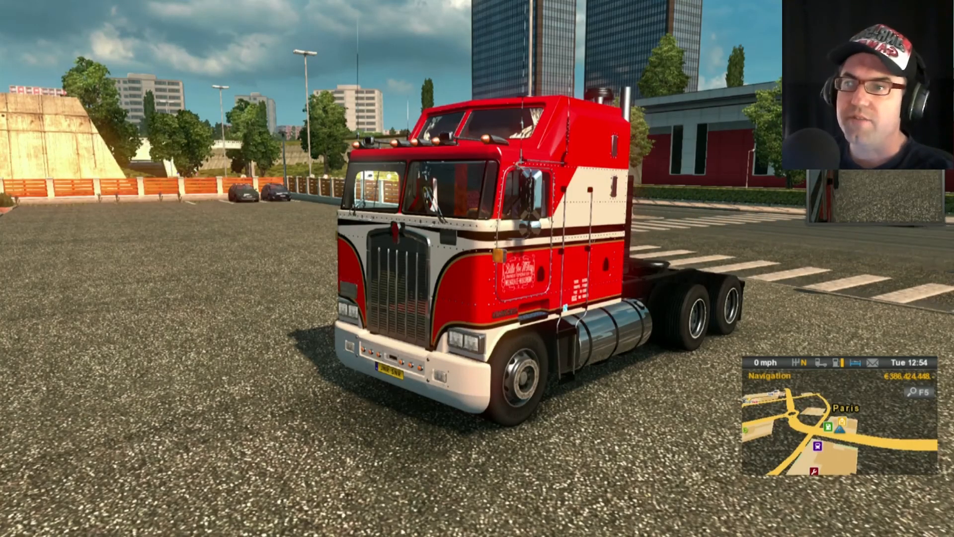
In Euro Truck Simulator 2, examine the updated Thunder Roller skin up close on the Kenworth K100's front and door.
scroll(477, 268, "up", 5)
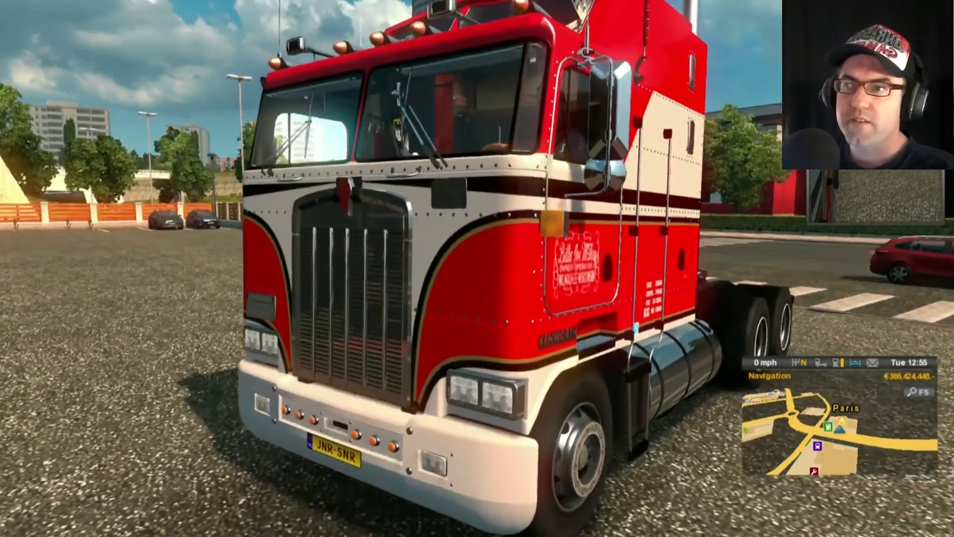